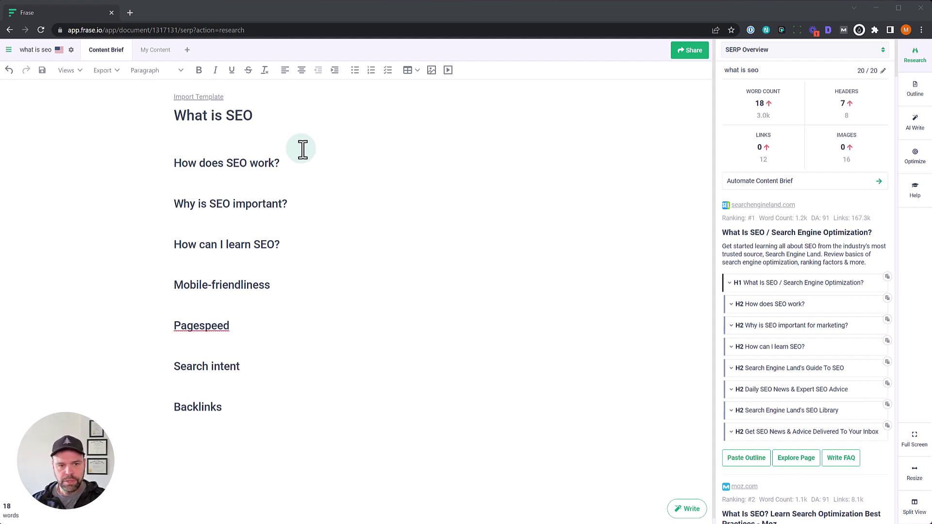
Step: Select the 'What is SEO' title and open the freeform AI writer's context field
left_click(216, 308)
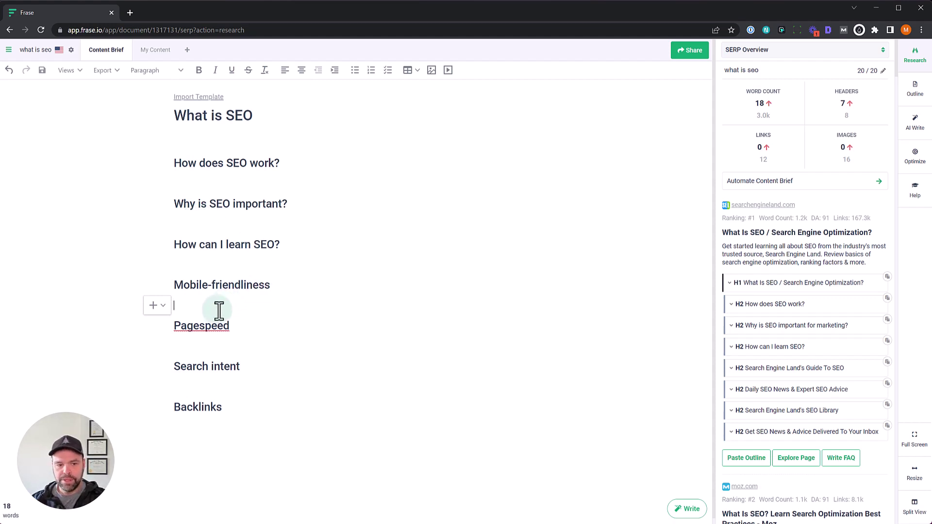
left_click_drag(270, 287, 162, 152)
left_click(253, 117)
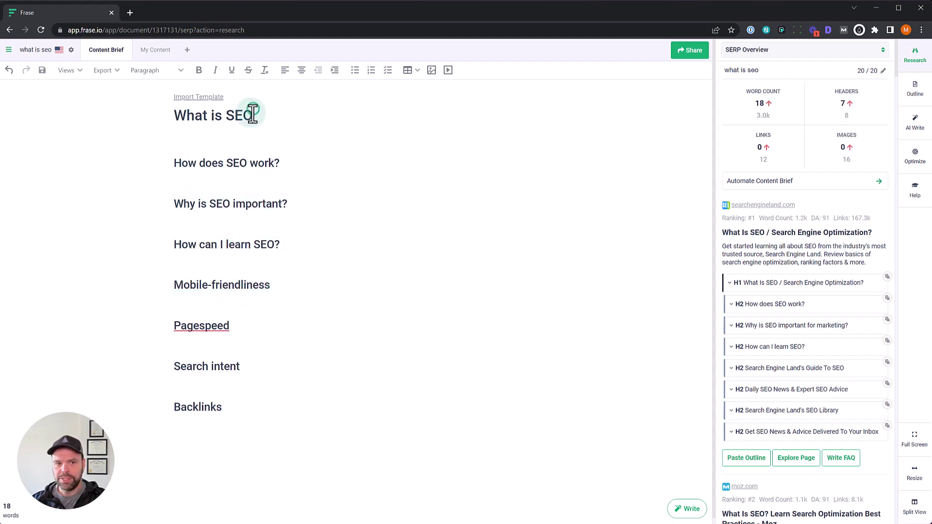
left_click_drag(253, 115, 171, 116)
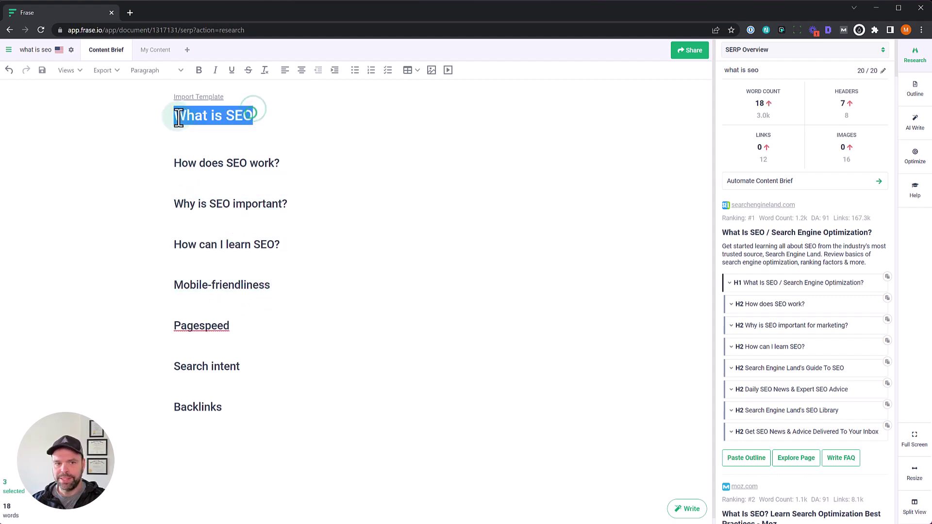
left_click(918, 130)
left_click(760, 134)
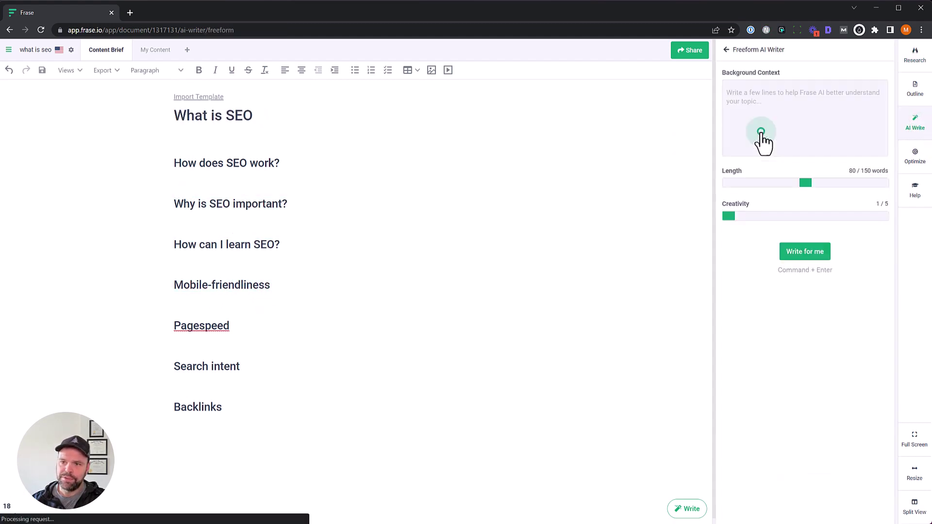
left_click(779, 120)
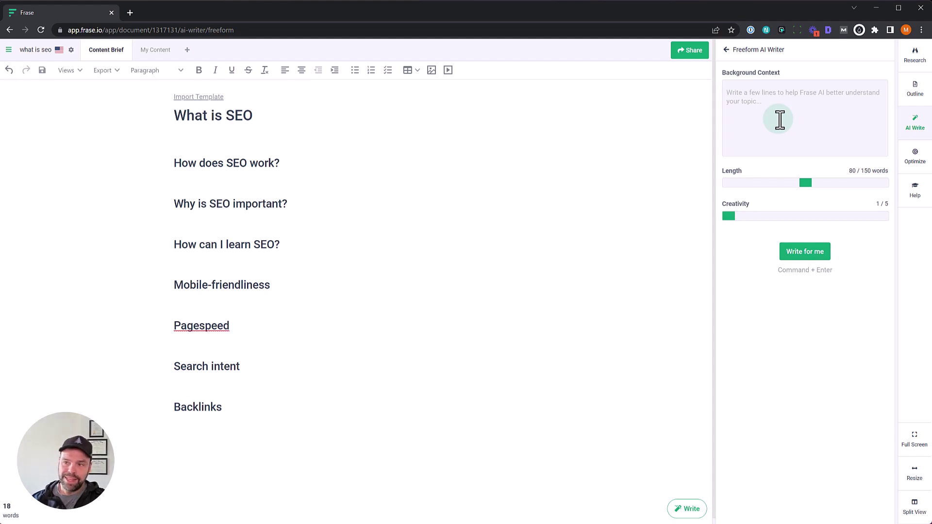
Step: Have AI write three paragraphs under 'How does SEO work?' from the top result's matching section
left_click(911, 57)
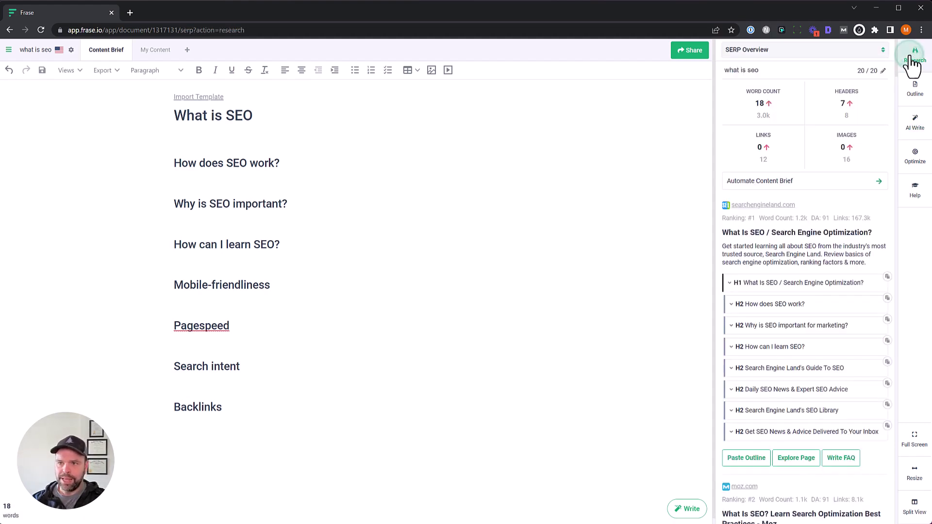
scroll(758, 339, "down", 2)
left_click(734, 207)
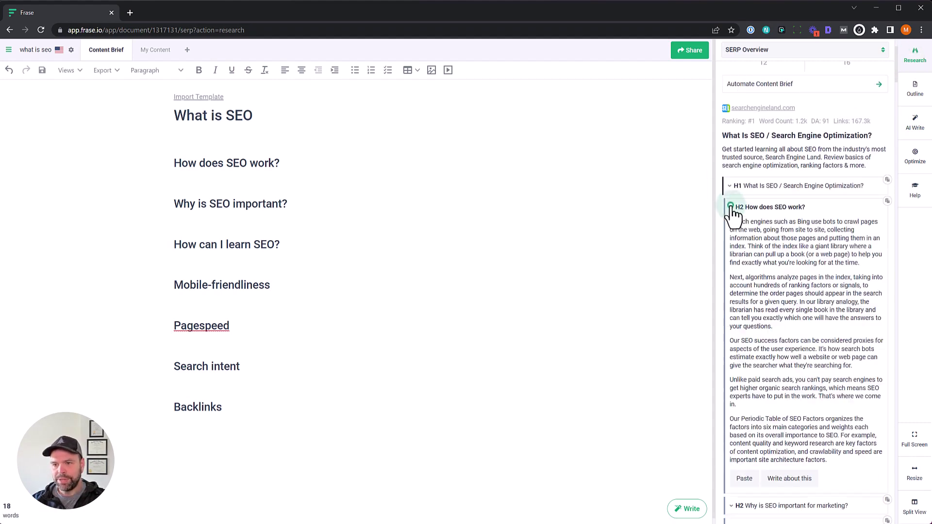
left_click(250, 182)
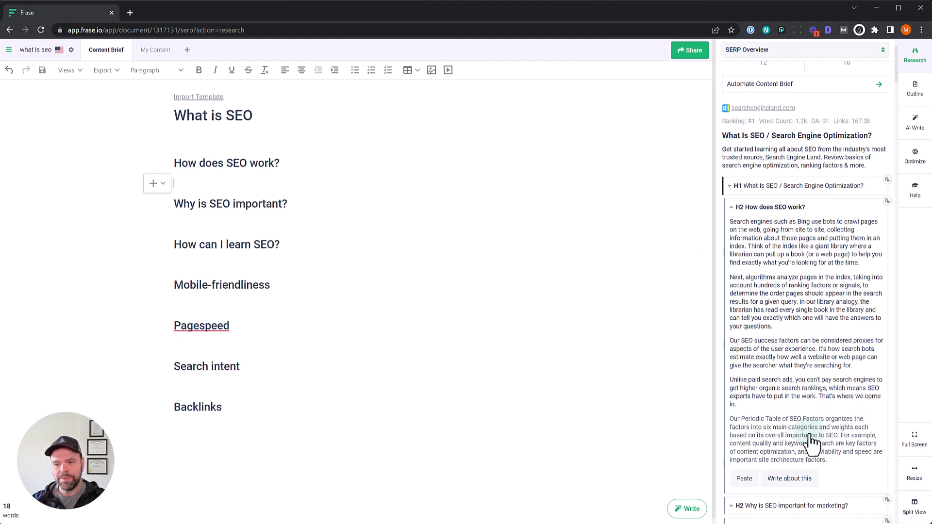
left_click(799, 478)
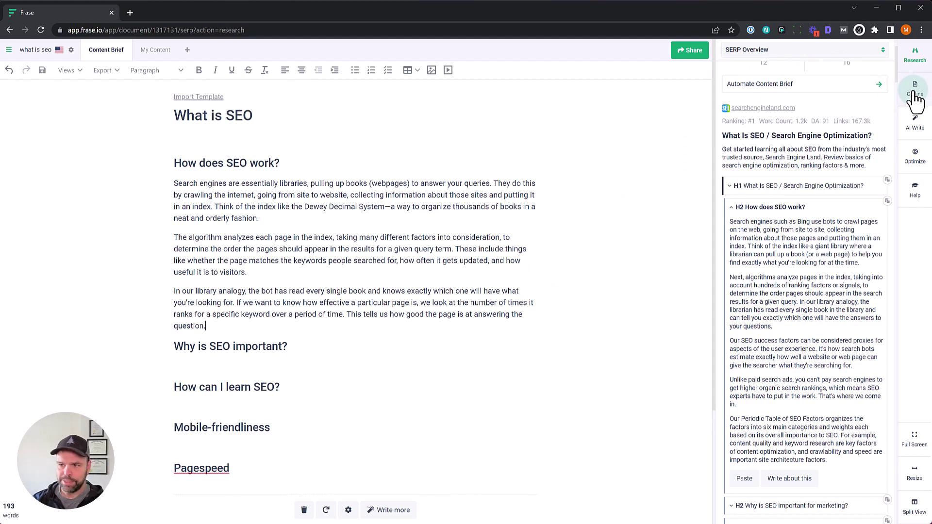
left_click(916, 131)
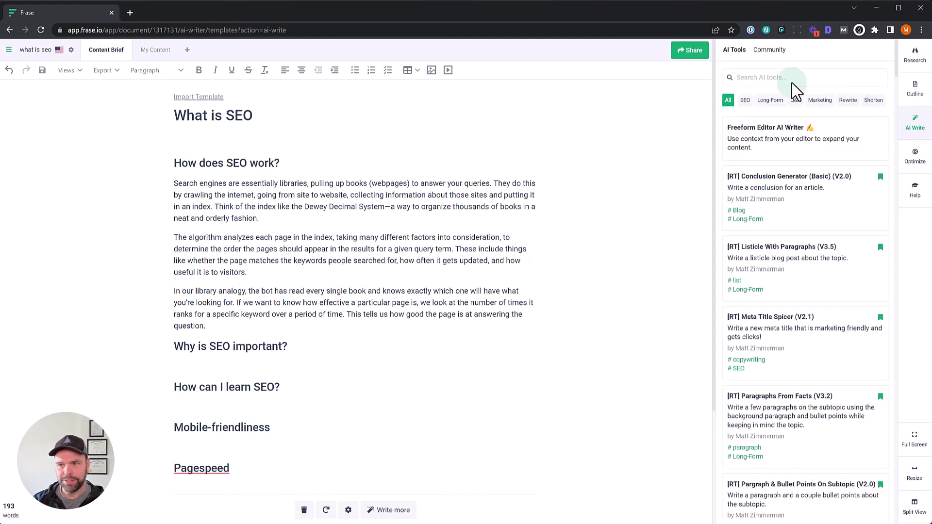
Step: Search the Community templates for '[RT] in' and open the [RT] Intro Generator (V2.0)
left_click(771, 54)
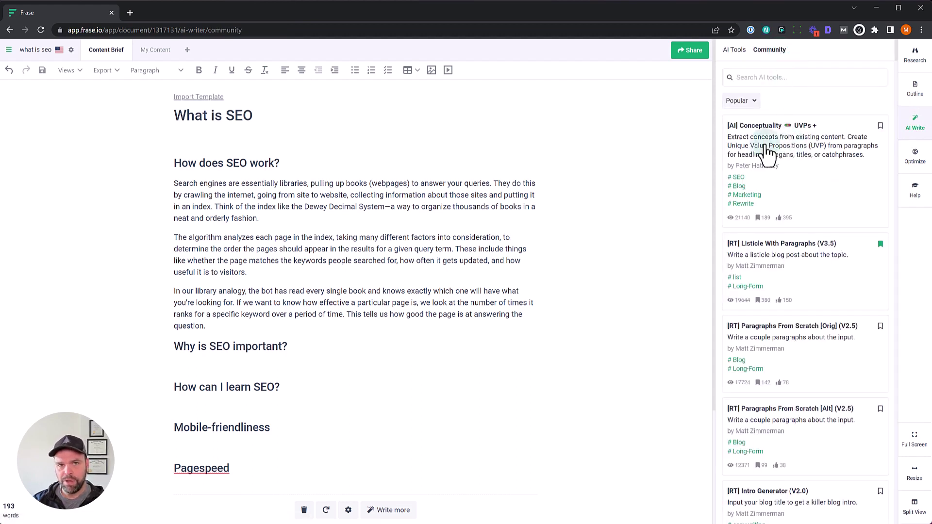
left_click(776, 76)
left_click(776, 76)
type("[RT")
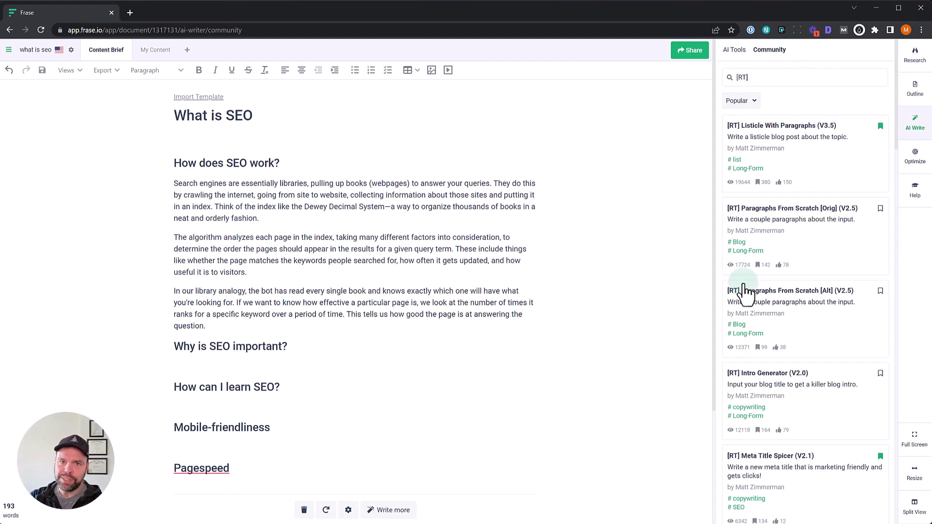
scroll(798, 315, "down", 15)
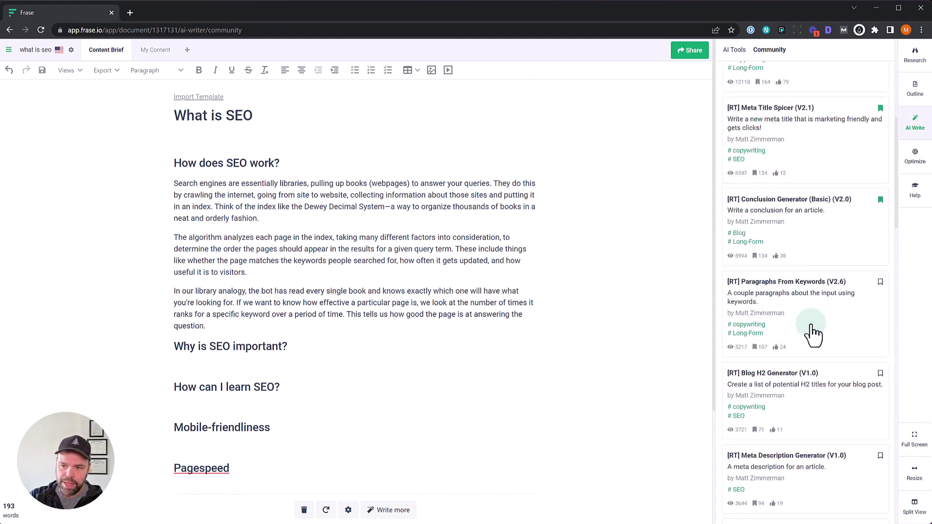
scroll(816, 334, "up", 15)
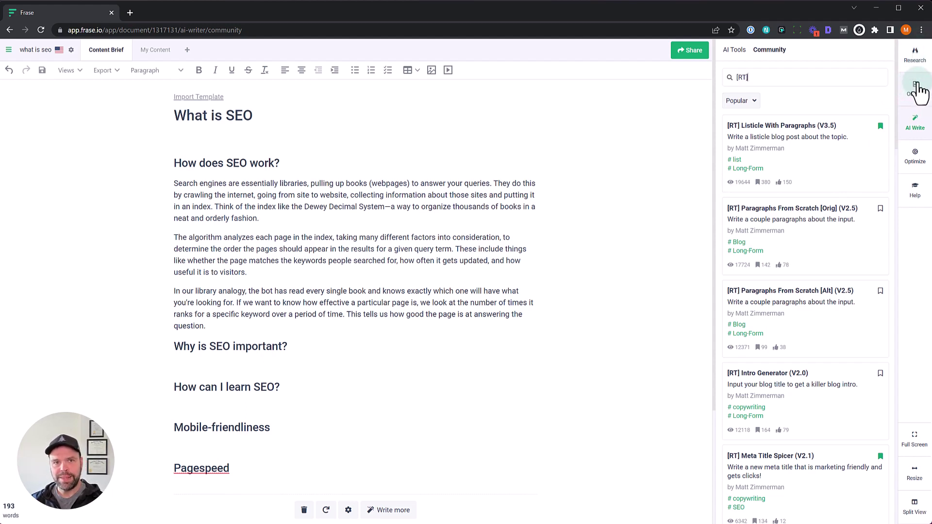
left_click(818, 146)
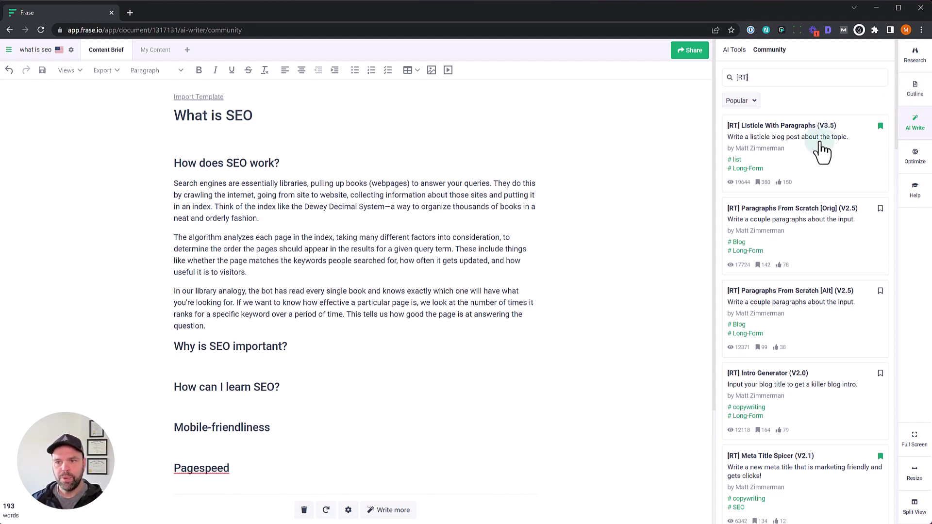
left_click(771, 78)
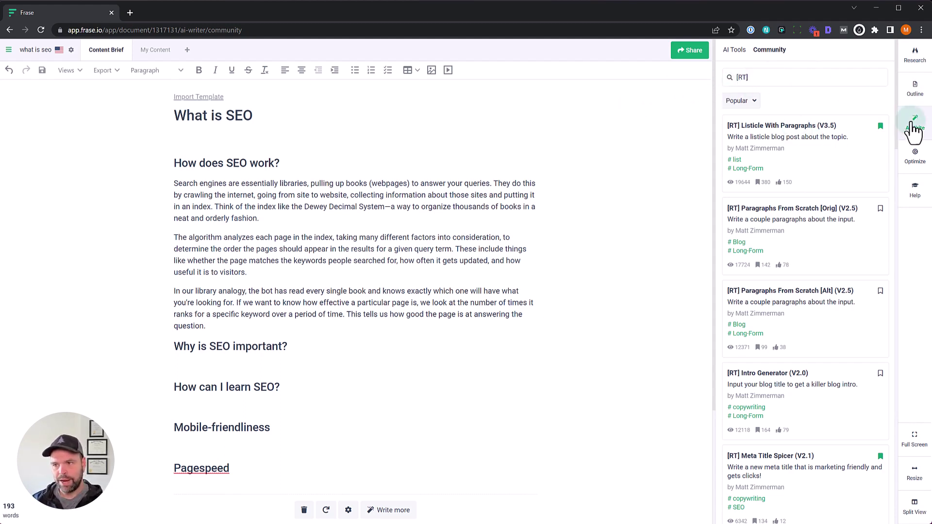
left_click(745, 78)
left_click(762, 76)
type("intro")
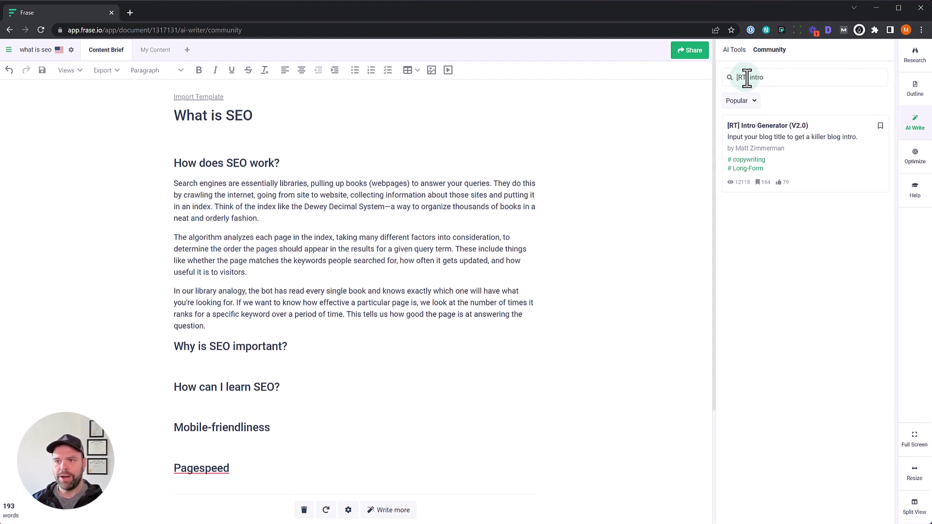
left_click(763, 129)
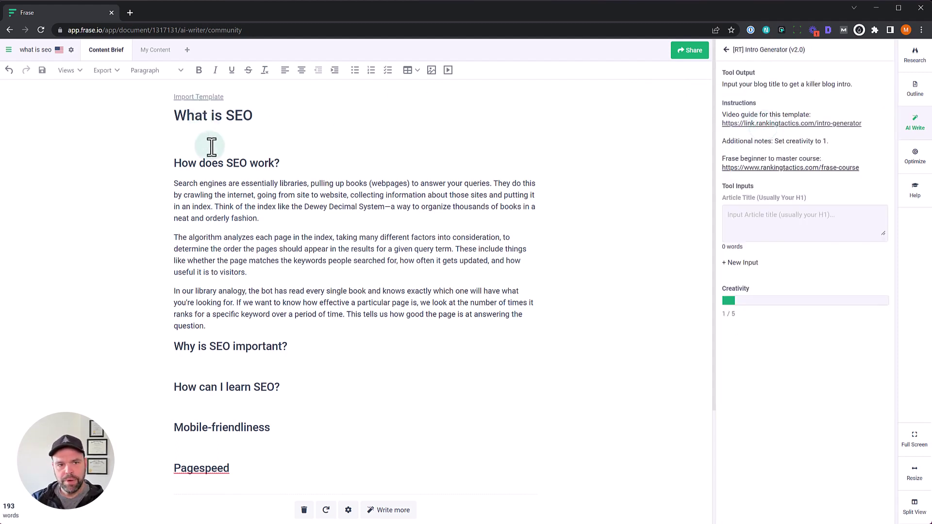
Step: Run the Intro Generator with 'What is SEO' pasted as the article title
triple_click(209, 117)
key("ctrl+c")
left_click(823, 224)
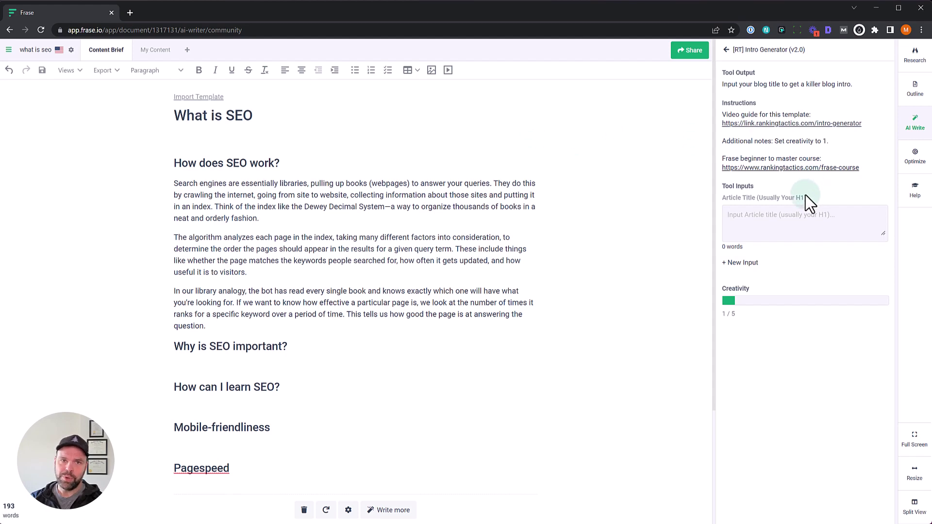
key("ctrl+v")
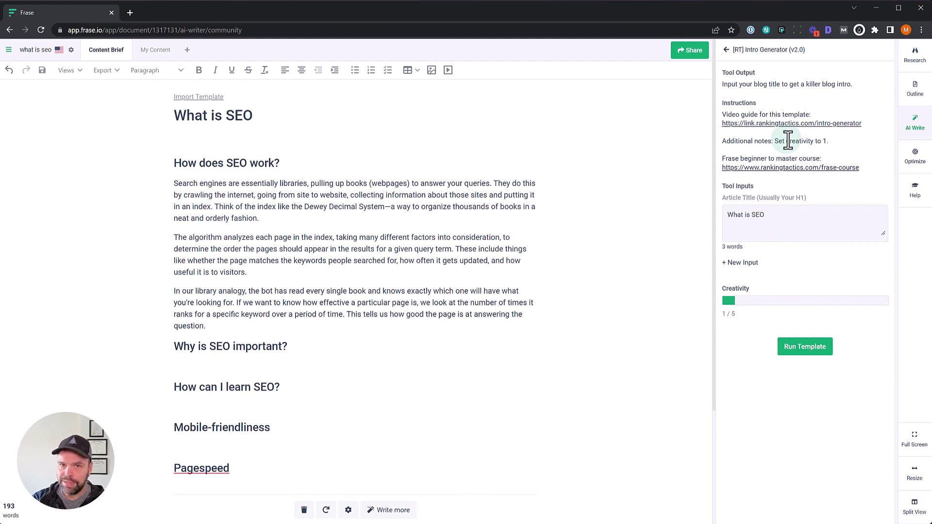
left_click(815, 346)
left_click(199, 138)
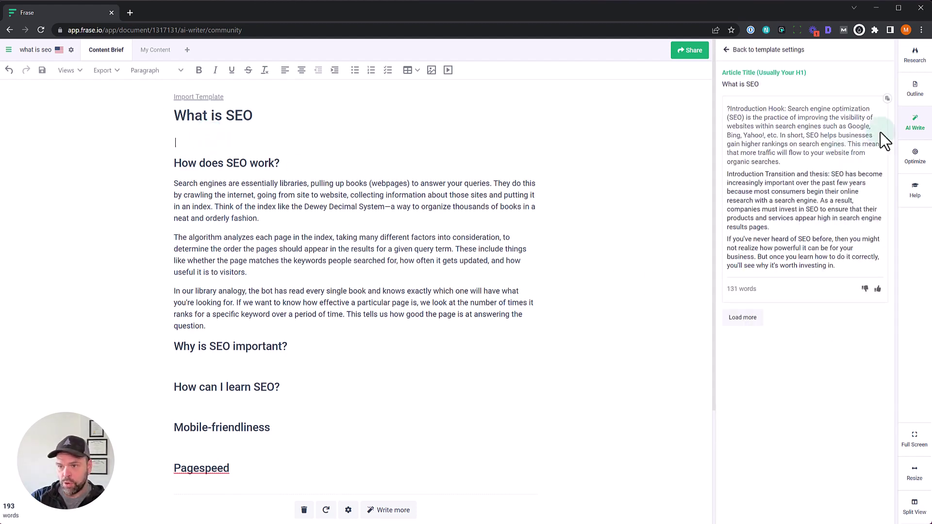
Step: Insert the generated intro, deleting the 'Introduction Hook:' and 'Introduction Transition and thesis:' labels
left_click(887, 98)
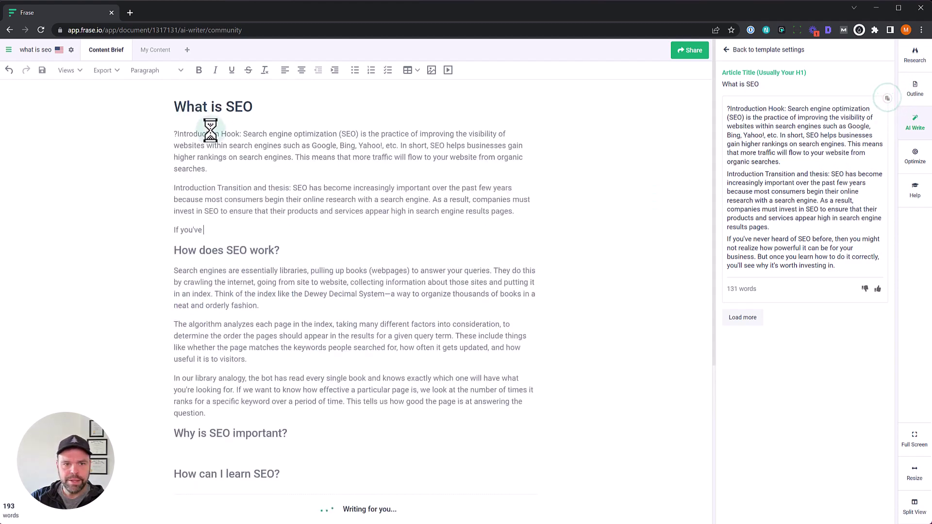
left_click_drag(243, 143, 150, 145)
key("BackSpace")
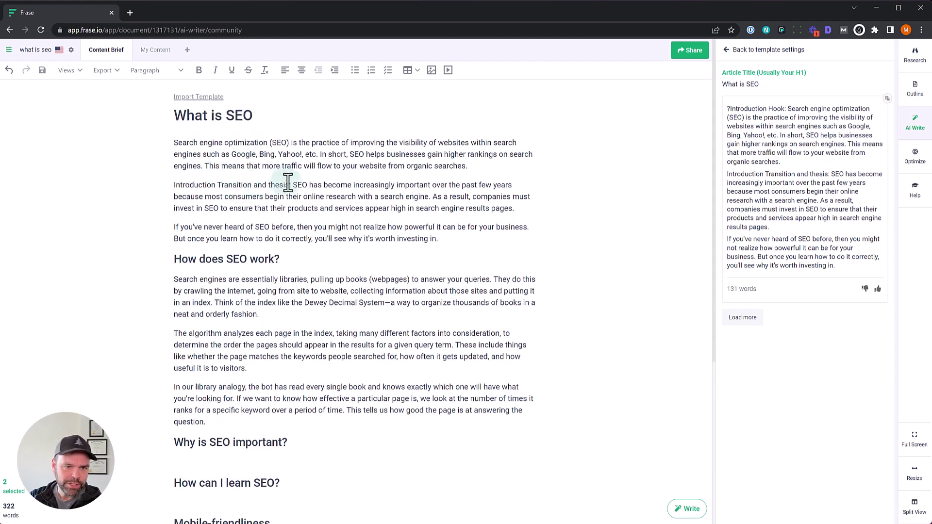
left_click_drag(291, 185, 173, 185)
key("BackSpace")
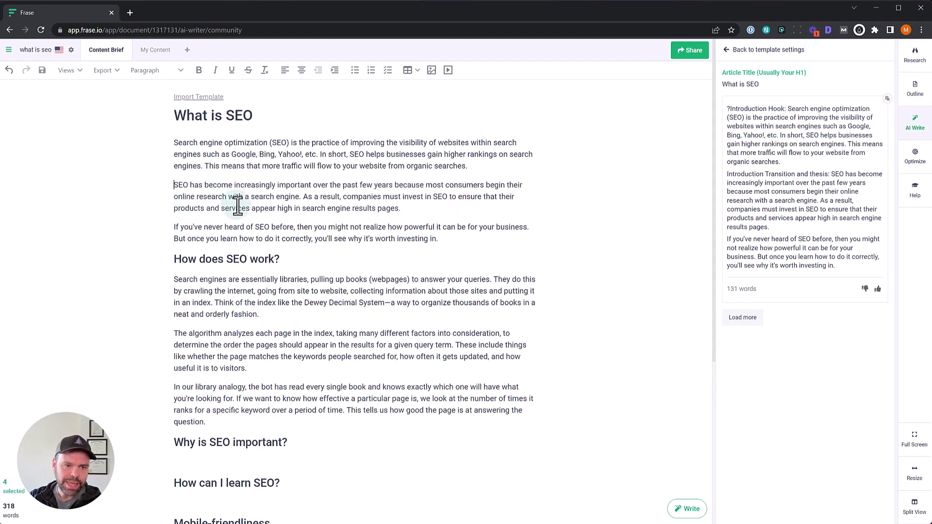
Step: Review the new introduction and select the 'Why is SEO important?' heading
left_click(328, 213)
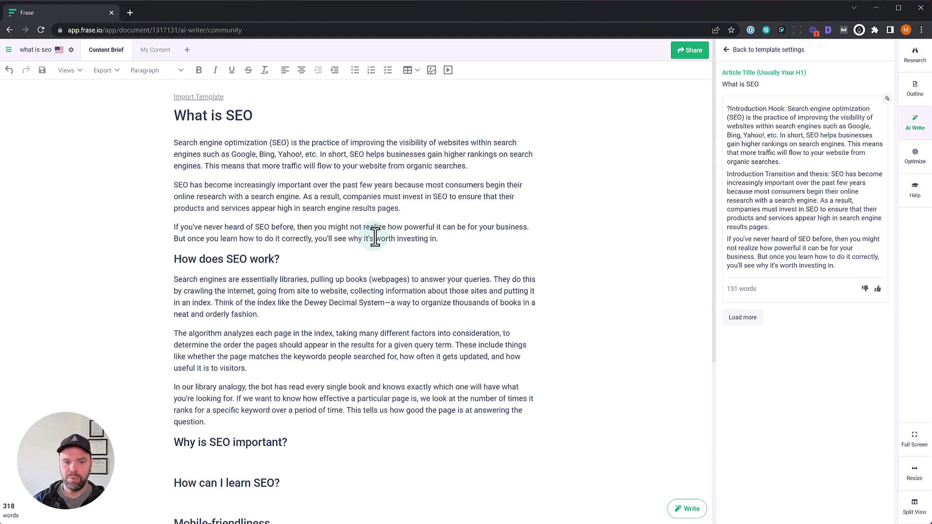
scroll(277, 219, "down", 2)
left_click_drag(201, 183, 260, 327)
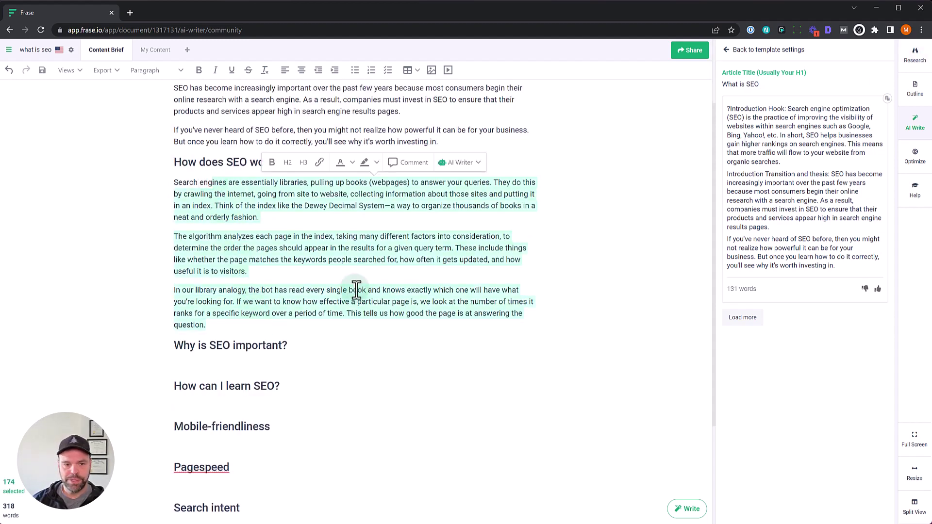
scroll(268, 355, "down", 2)
triple_click(247, 248)
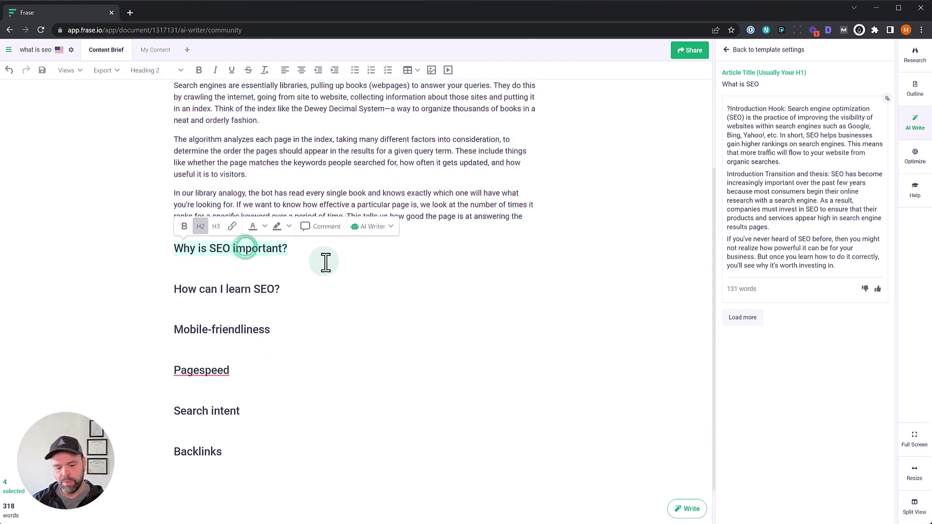
Step: Search the Community templates for paragraphs and open [RT] Paragraphs from Scratch [alt] (v2.5)
left_click(914, 122)
double_click(766, 79)
type("paragraph")
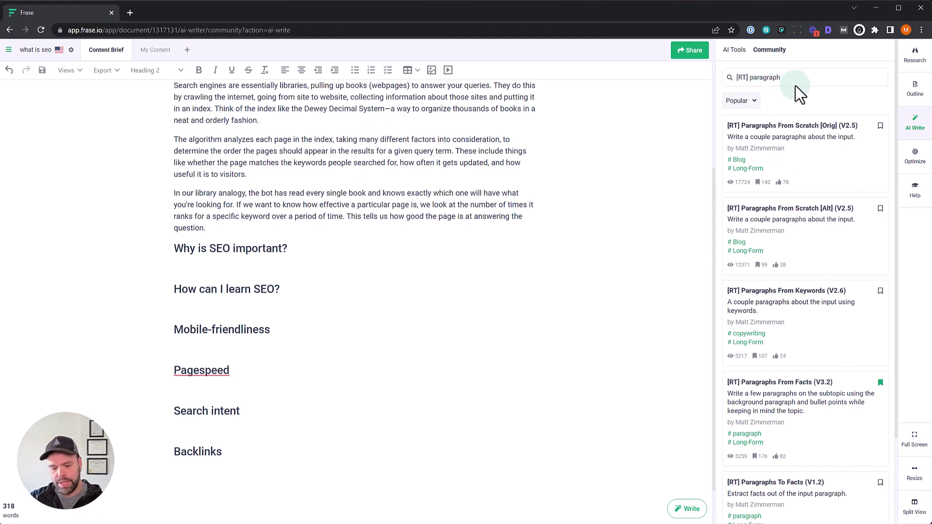
type("s")
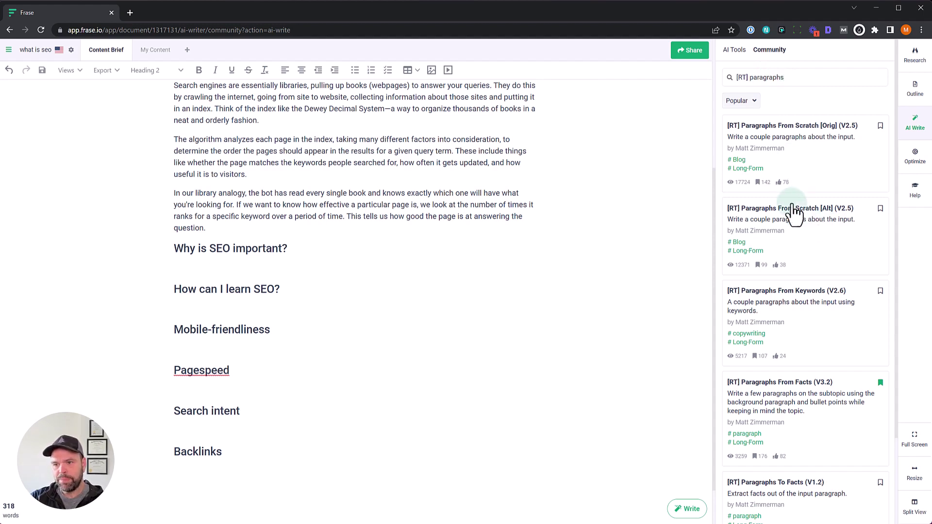
left_click(819, 209)
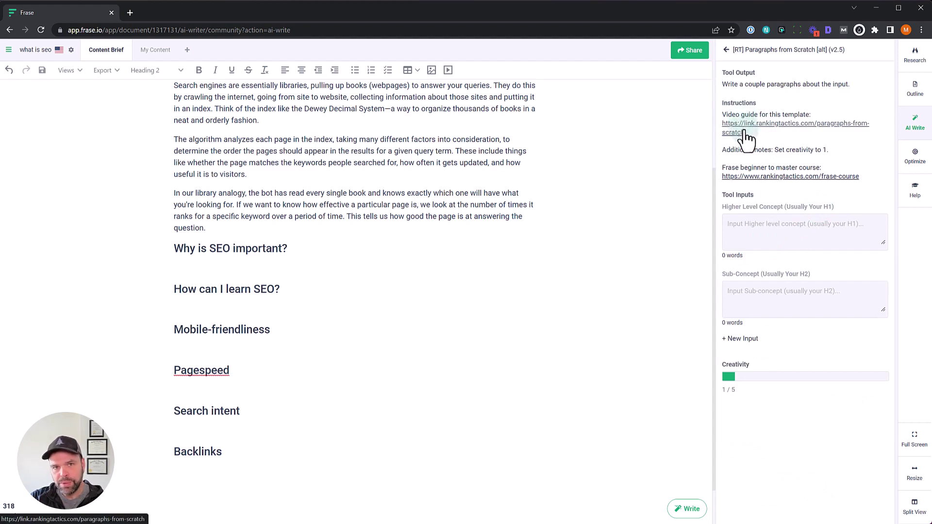
Step: Run the template with sub-concept 'Why is SEO important?' and higher-level concept 'What is SEO'
left_click(766, 299)
left_click(788, 303)
key("ctrl+v")
scroll(461, 264, "up", 4)
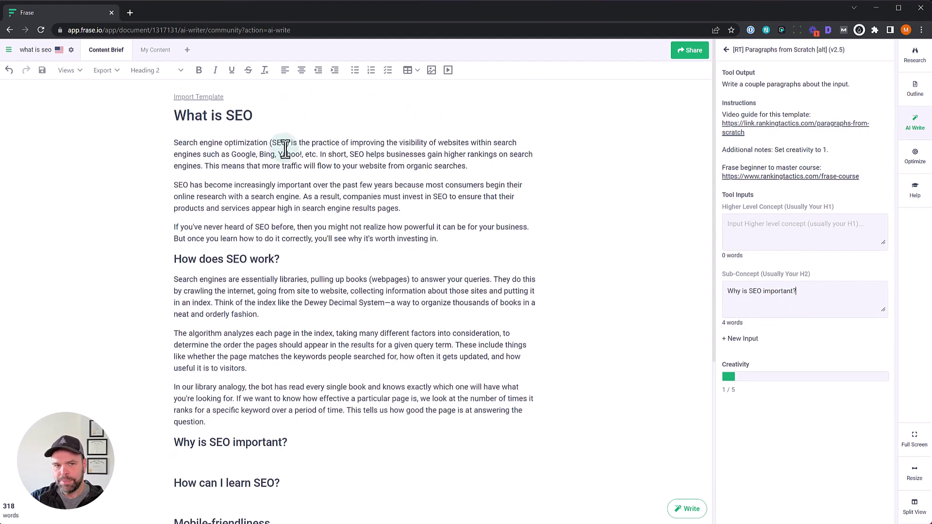
triple_click(242, 116)
scroll(529, 202, "down", 2)
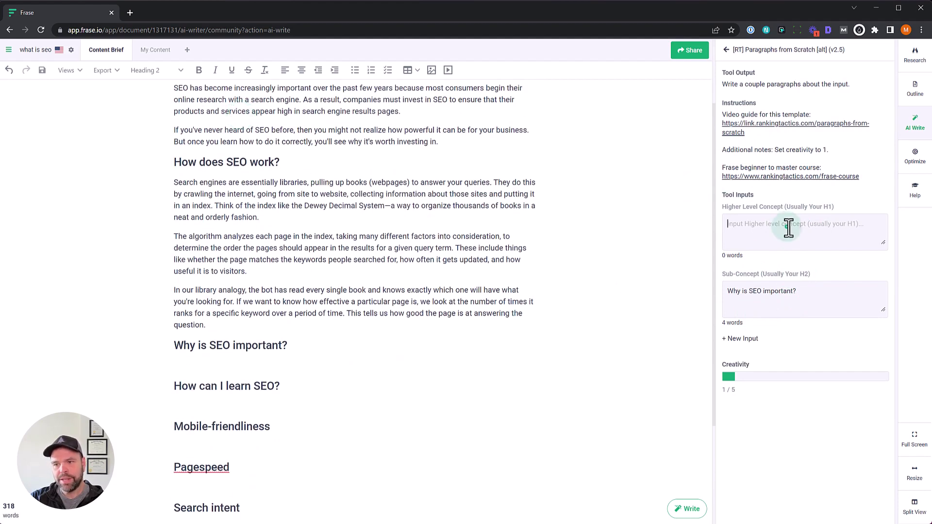
key("ctrl+v")
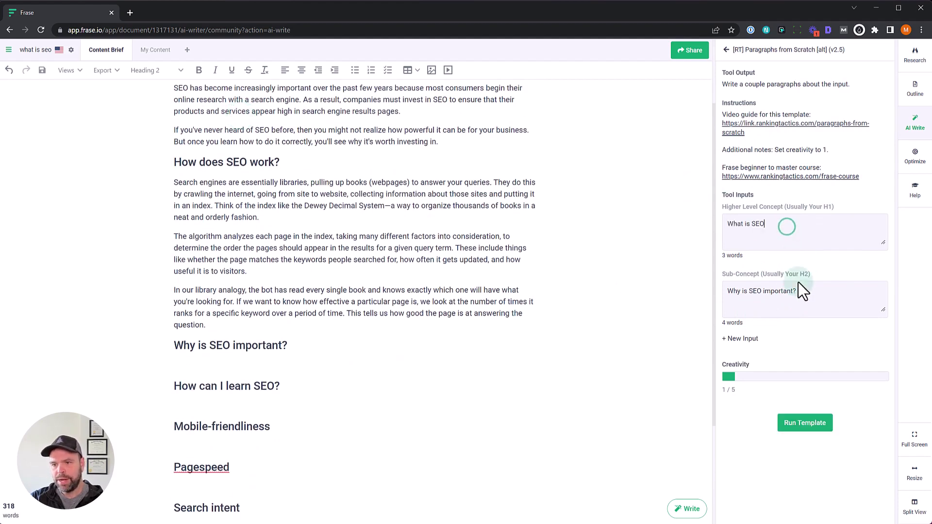
left_click(804, 423)
Step: Insert the generated paragraphs under 'Why is SEO important?' and delete the 'read our guide here' sentence
left_click(291, 364)
left_click(888, 122)
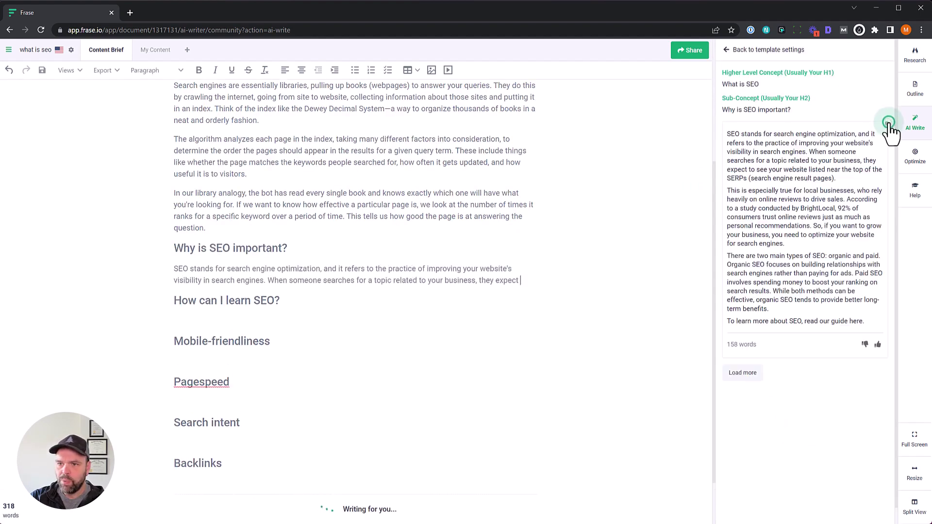
scroll(495, 319, "down", 2)
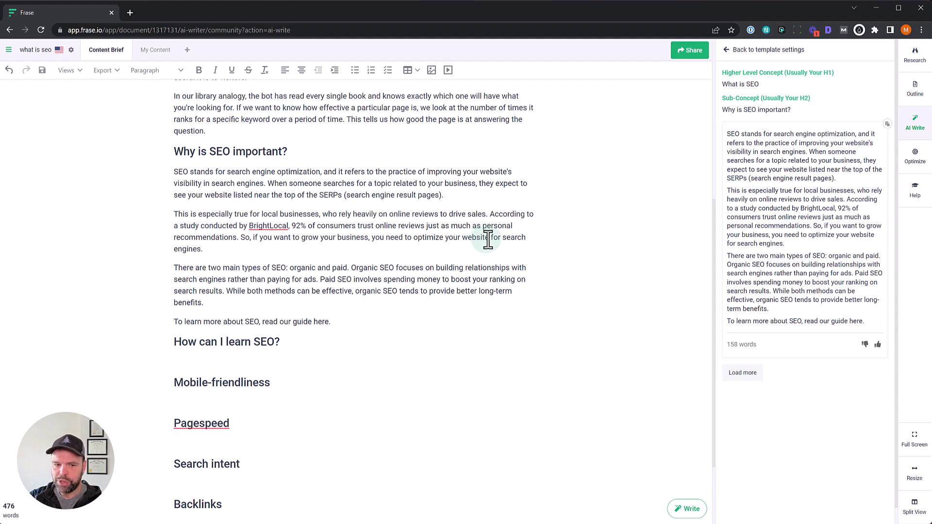
left_click_drag(333, 321, 188, 321)
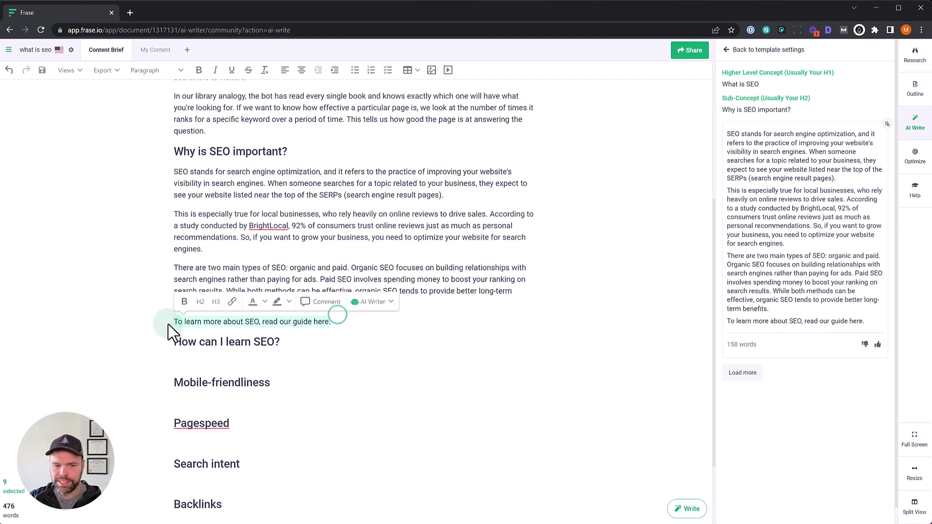
key("BackSpace")
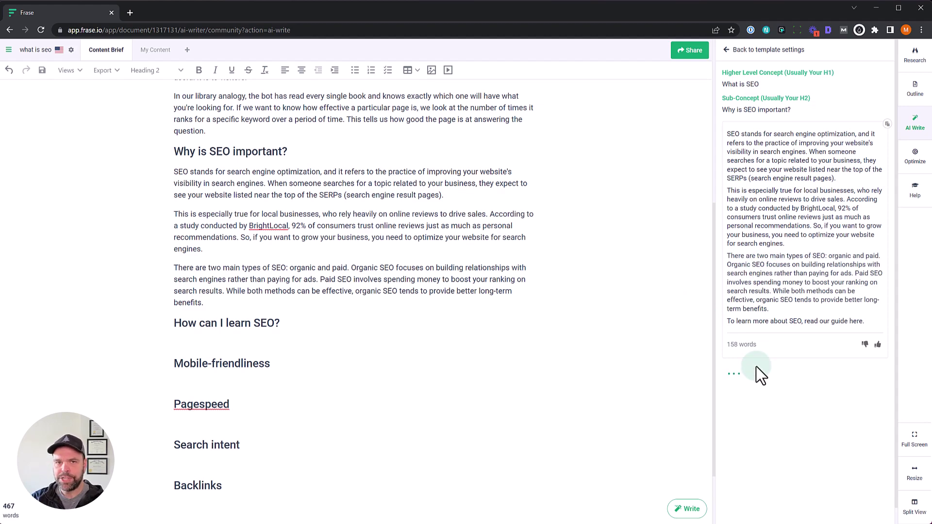
Step: Rerun the template with 'How can I learn SEO?' as the sub-concept
left_click(736, 50)
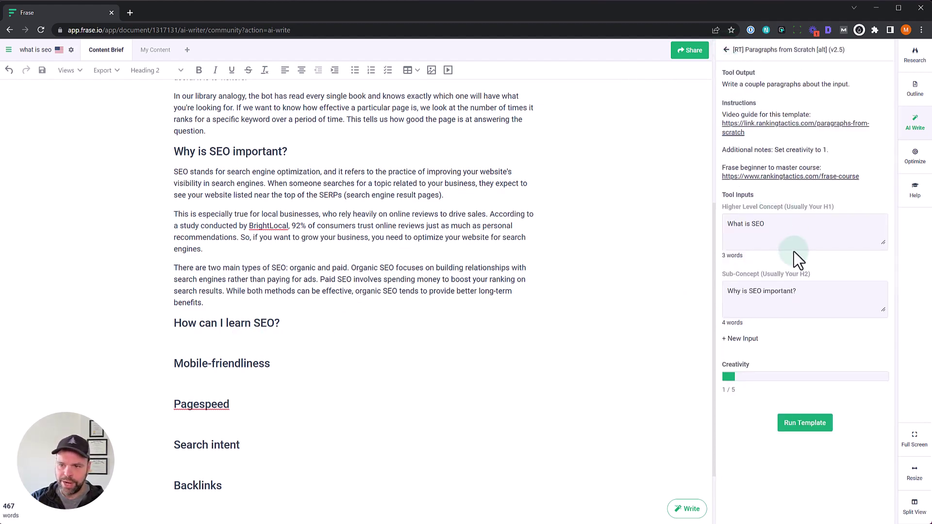
left_click_drag(798, 293, 625, 299)
key("ctrl+v")
left_click(820, 426)
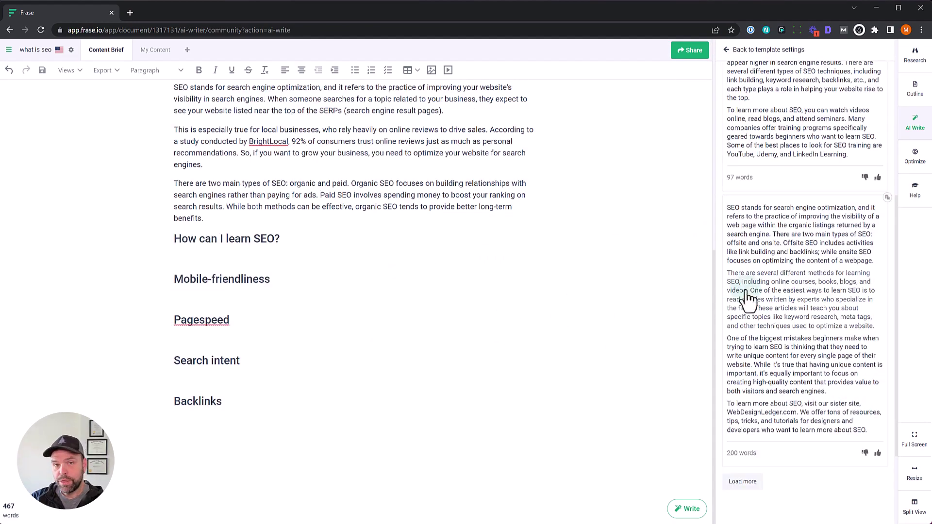
Step: Insert the three generated paragraphs under 'How can I learn SEO?'
scroll(868, 326, "up", 3)
scroll(866, 328, "down", 3)
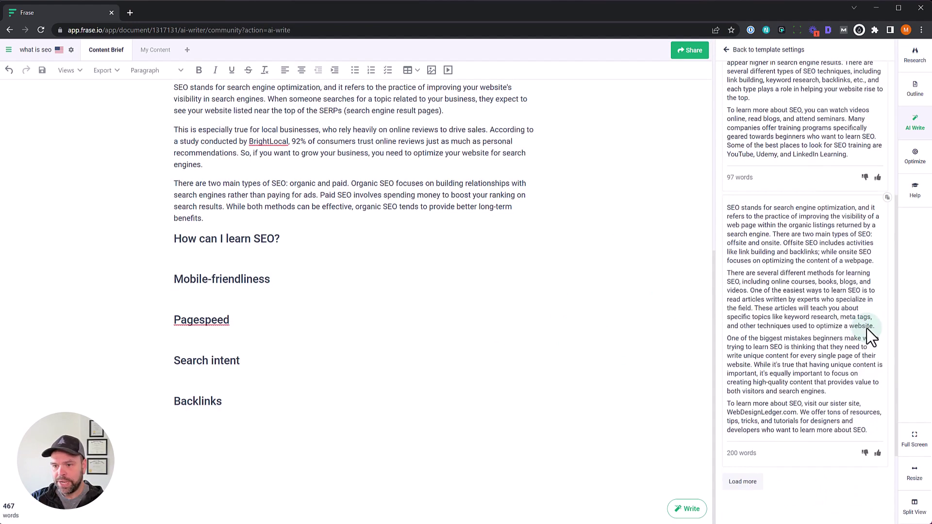
left_click(273, 256)
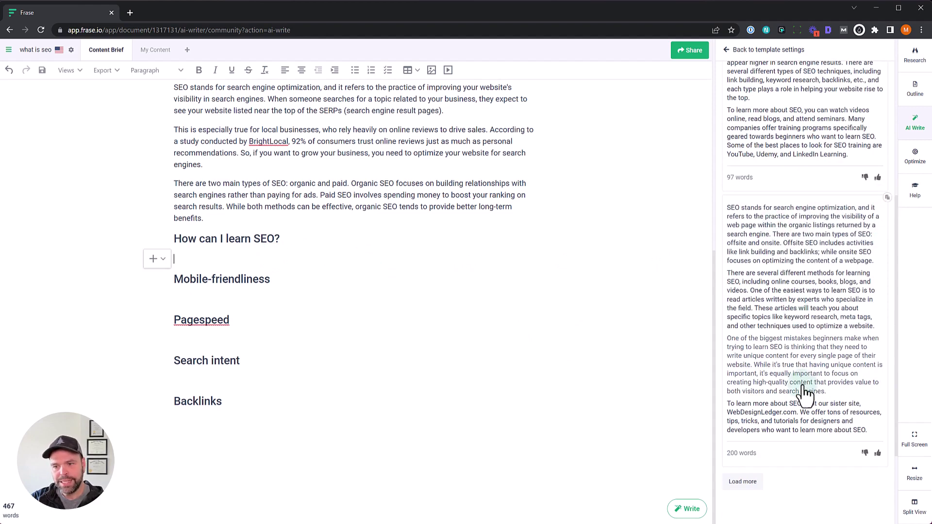
left_click(802, 302)
left_click(803, 361)
left_click(806, 417)
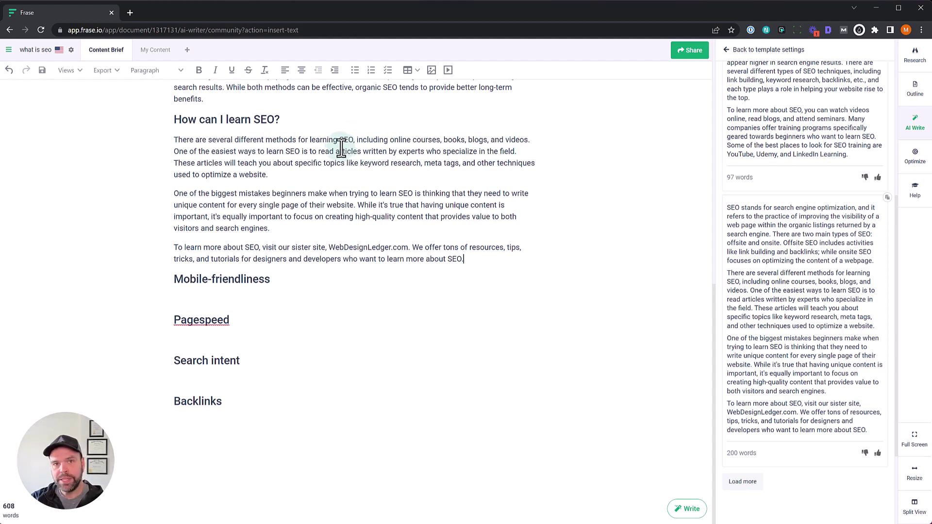
Step: Select the 'Mobile-friendliness' heading text for copying
left_click_drag(281, 279, 182, 280)
left_click(506, 251)
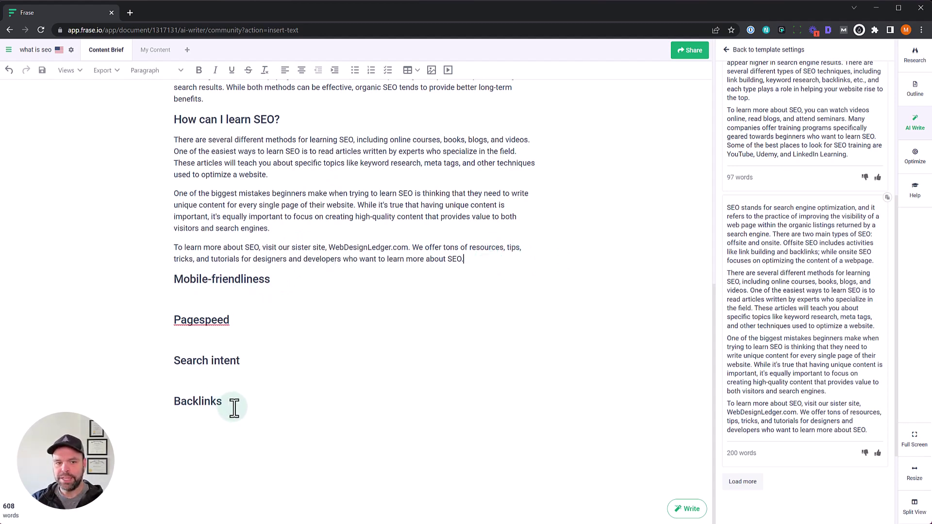
left_click_drag(174, 279, 272, 280)
key("ctrl+c")
scroll(248, 242, "up", 7)
scroll(246, 291, "down", 7)
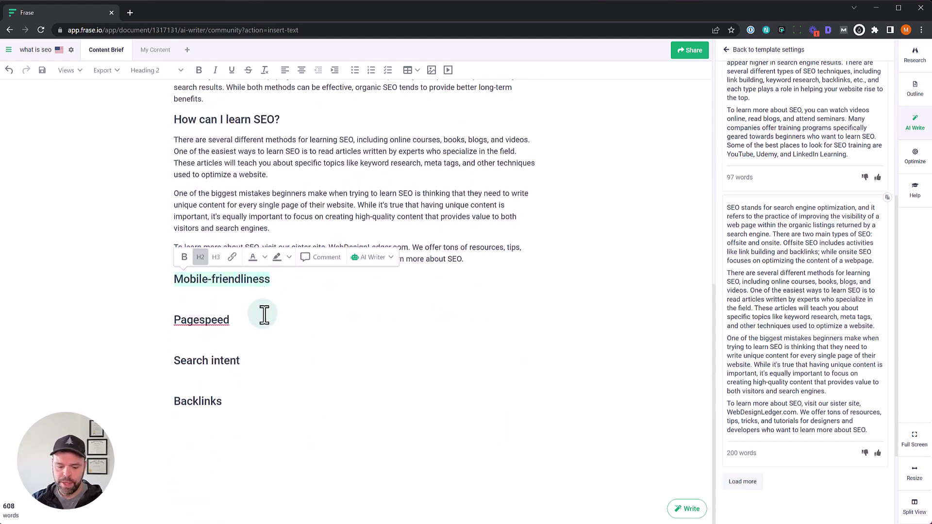
Step: Run the template with sub-concept 'Mobile-friendliness' and higher-level concept 'How to Improve Your Website's SEO'
left_click(727, 49)
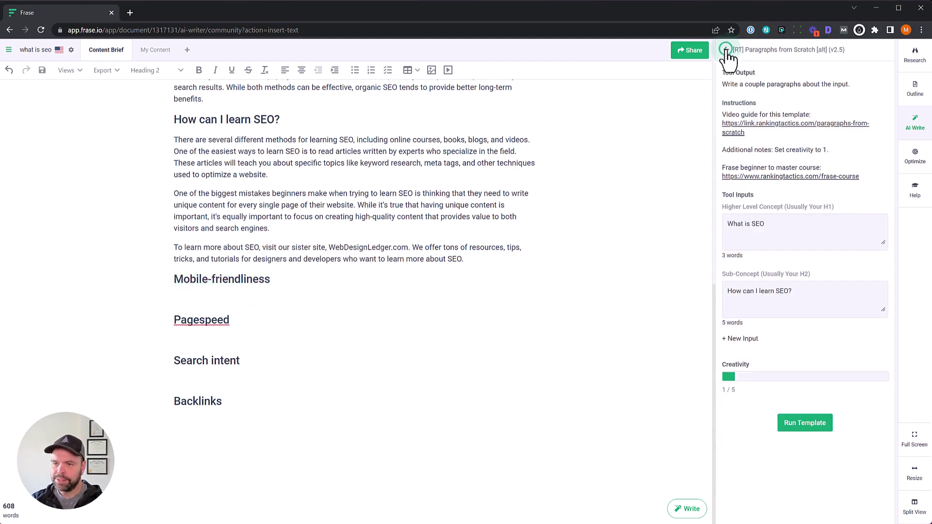
triple_click(808, 301)
key("ctrl+v")
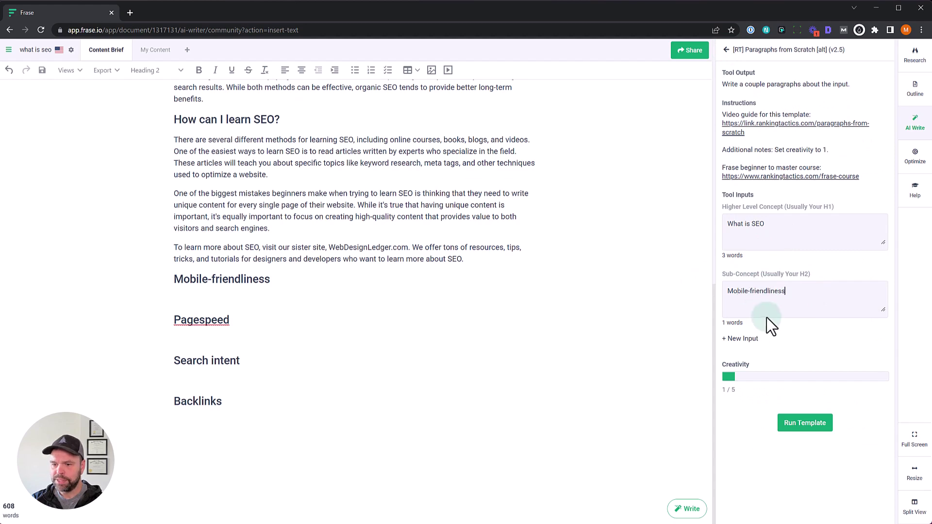
left_click_drag(776, 223, 701, 224)
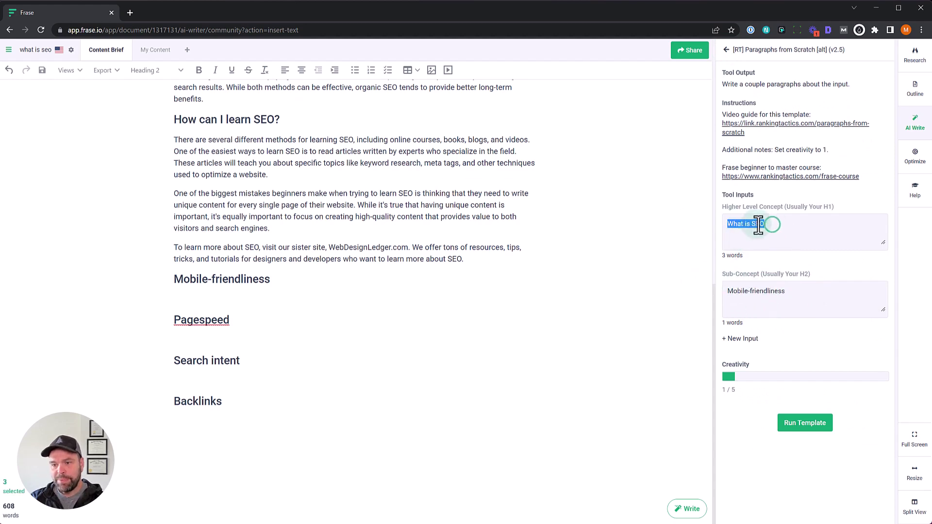
type("How to Improve Your Websi")
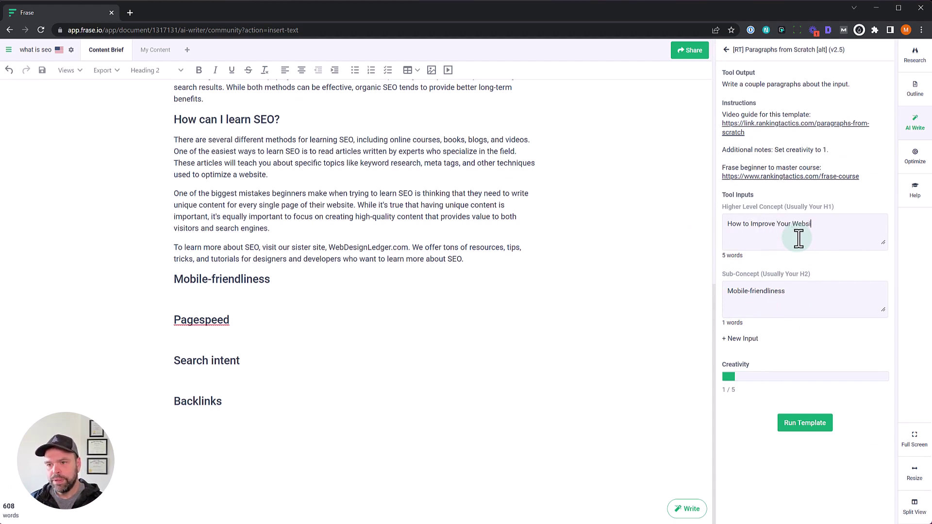
type("te's SEO")
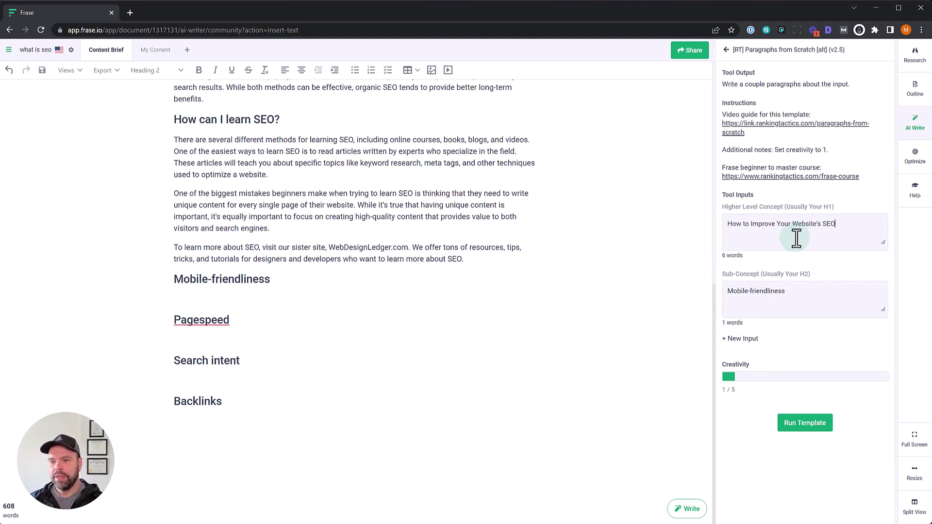
left_click(827, 426)
Step: Insert the generated paragraphs under the Mobile-friendliness heading
scroll(381, 364, "up", 10)
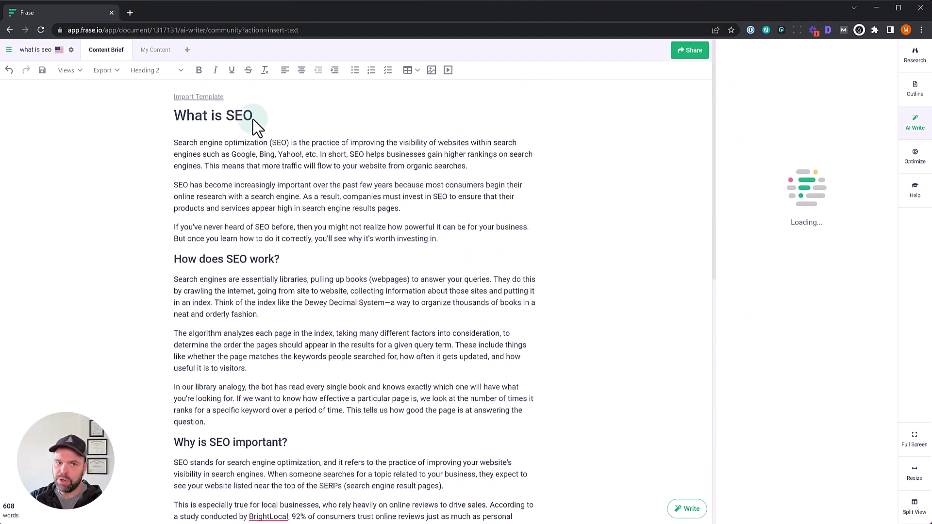
scroll(318, 308, "down", 10)
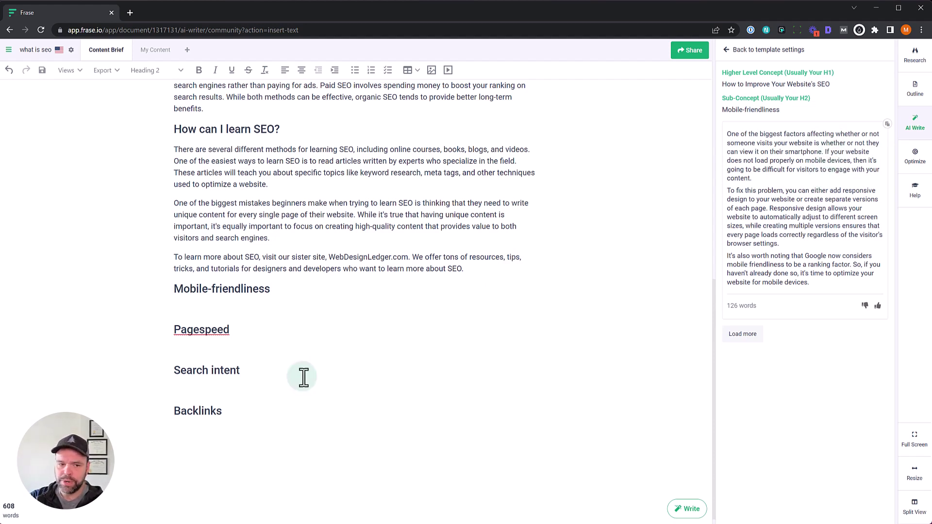
left_click(253, 313)
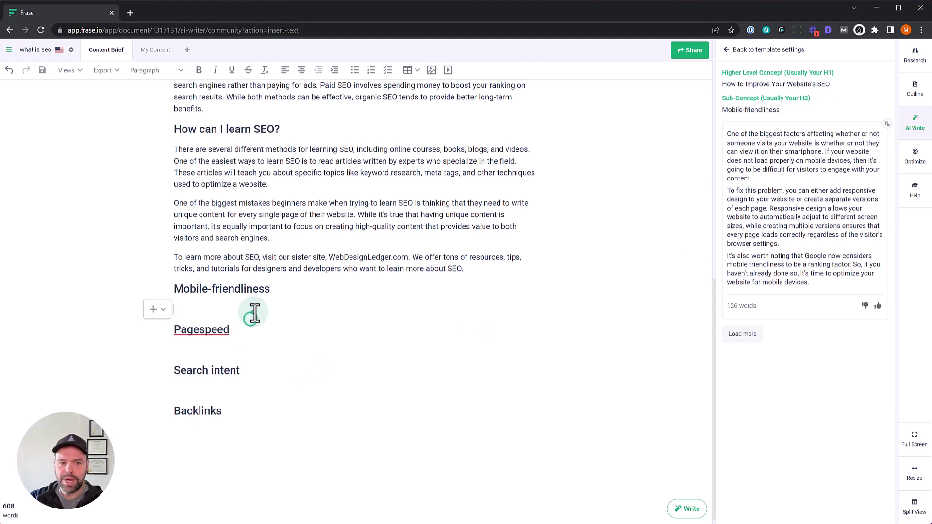
left_click(887, 124)
scroll(439, 356, "down", 2)
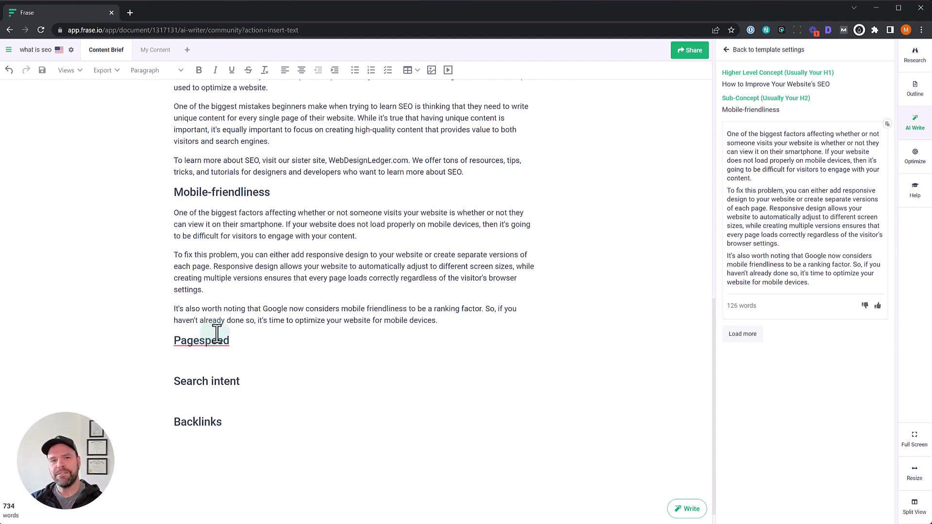
Step: Return to the Community paragraph templates and note '- optimize images, cache' under Pagespeed
double_click(214, 342)
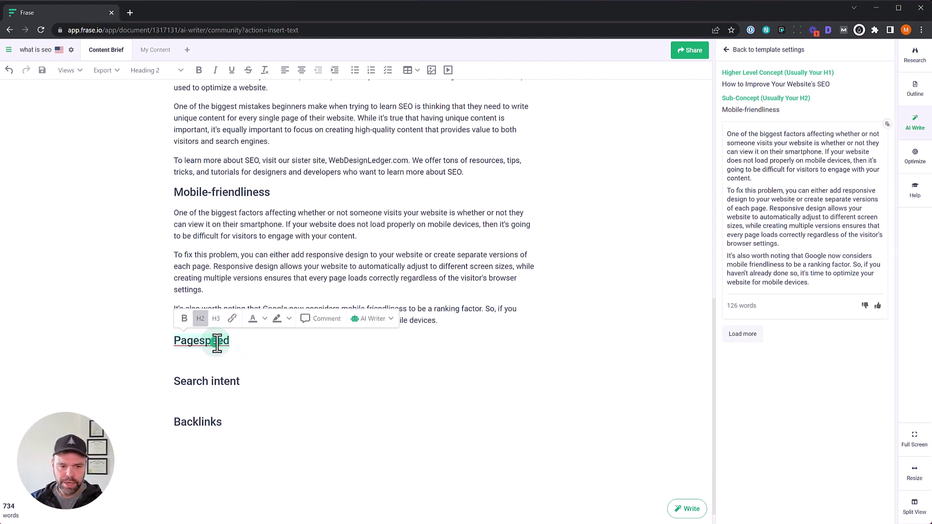
left_click(275, 364)
left_click(727, 50)
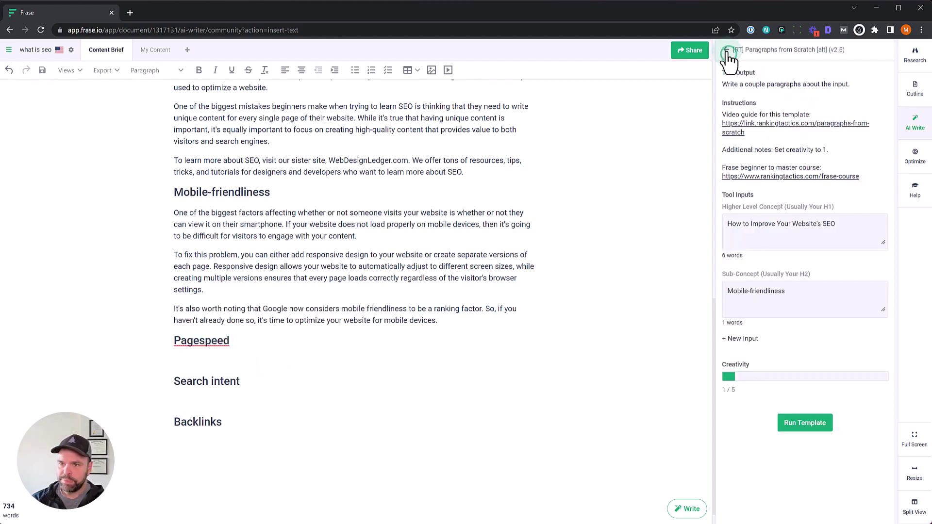
left_click(726, 50)
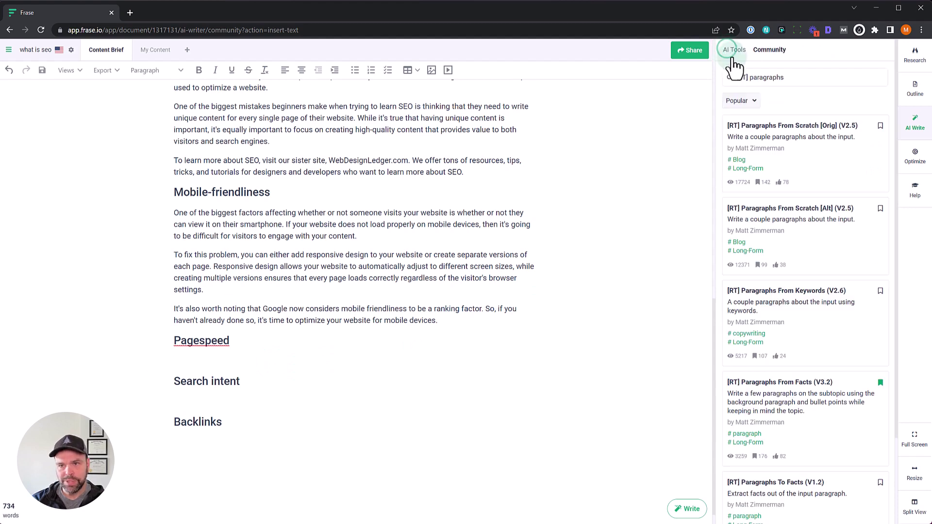
scroll(859, 252, "down", 2)
left_click(805, 194)
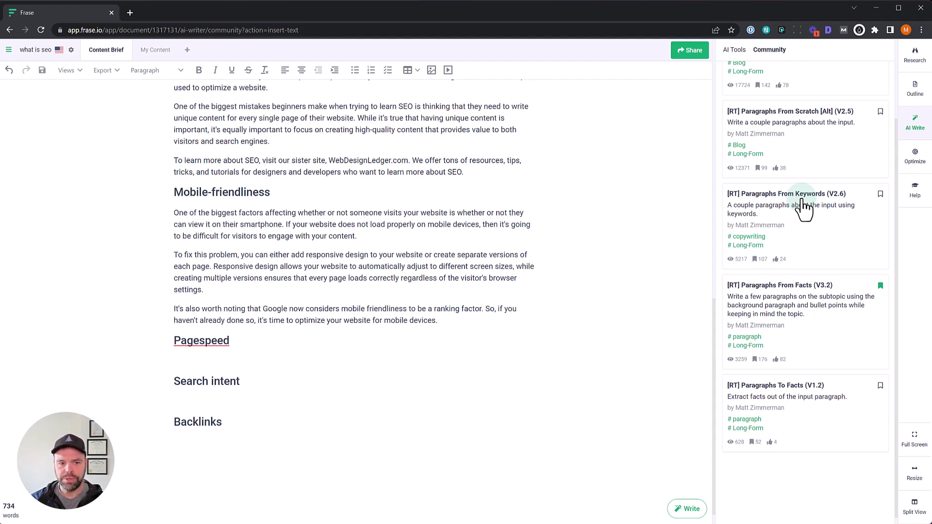
left_click(258, 359)
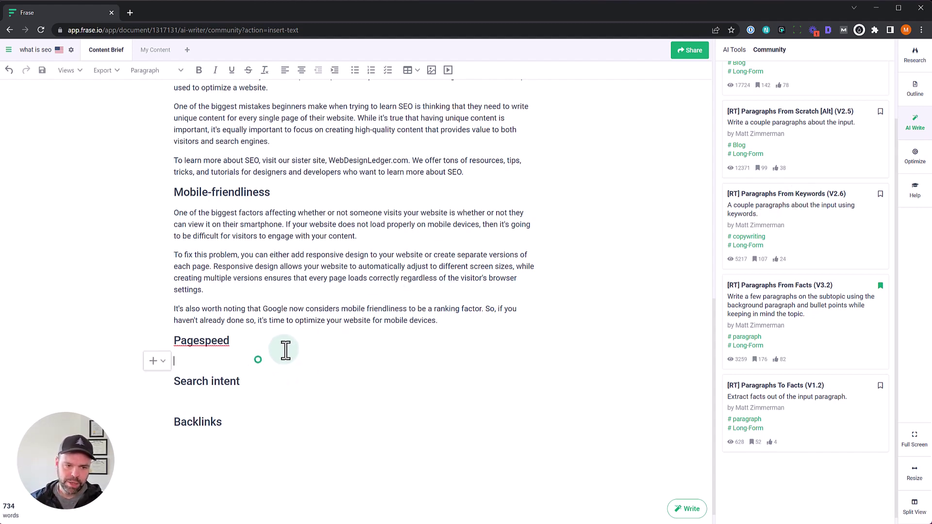
type("- oprimize images,")
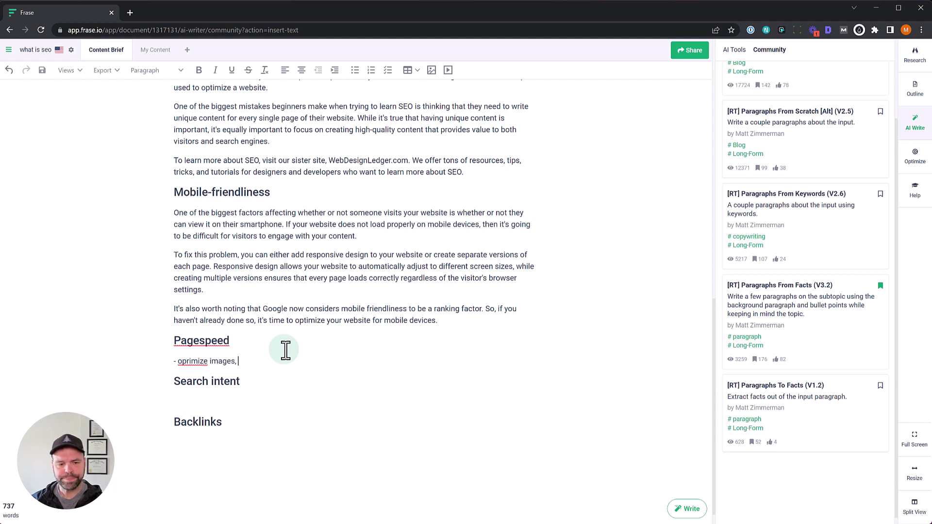
type(" cache, gzip")
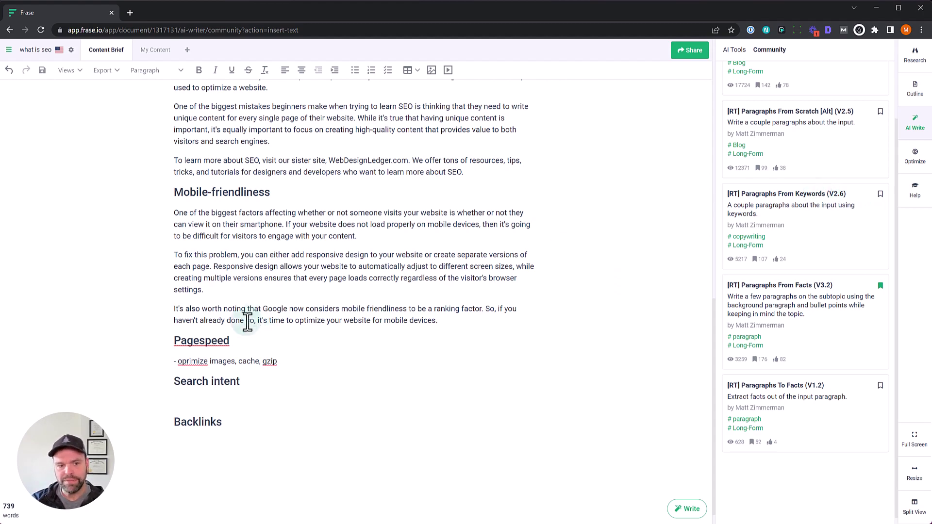
Step: Open Paragraphs From Keywords (V2.6) and begin the higher-level concept with 'How to'
left_click(797, 214)
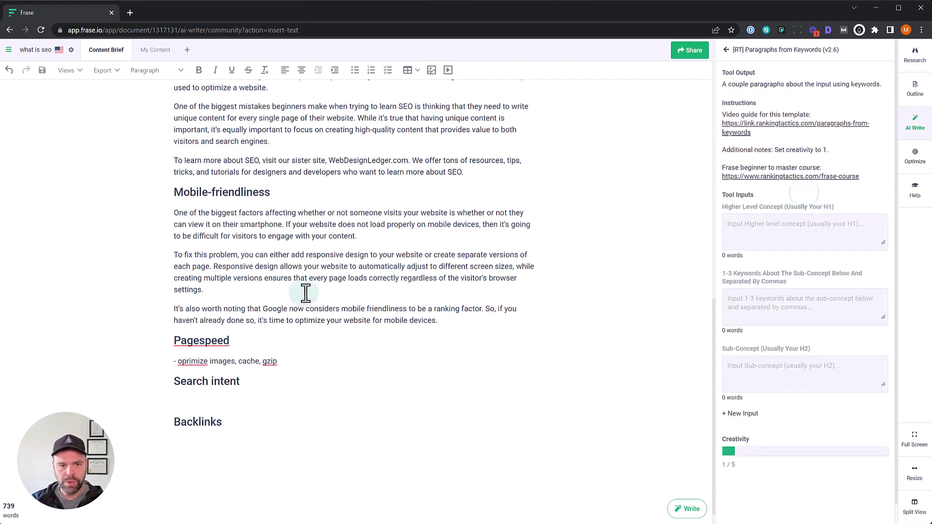
scroll(652, 373, "up", 2)
scroll(736, 380, "down", 1)
scroll(391, 354, "down", 2)
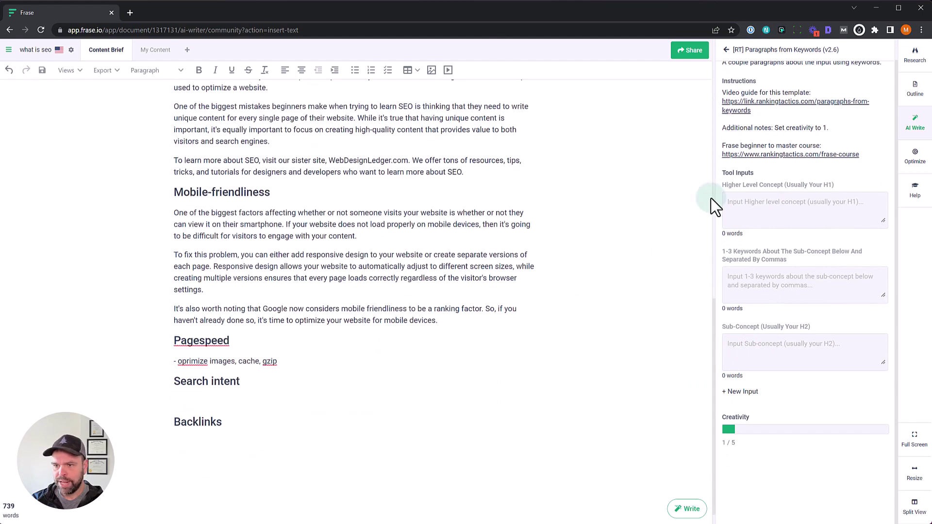
left_click(796, 200)
type("How to improve your website's SEO")
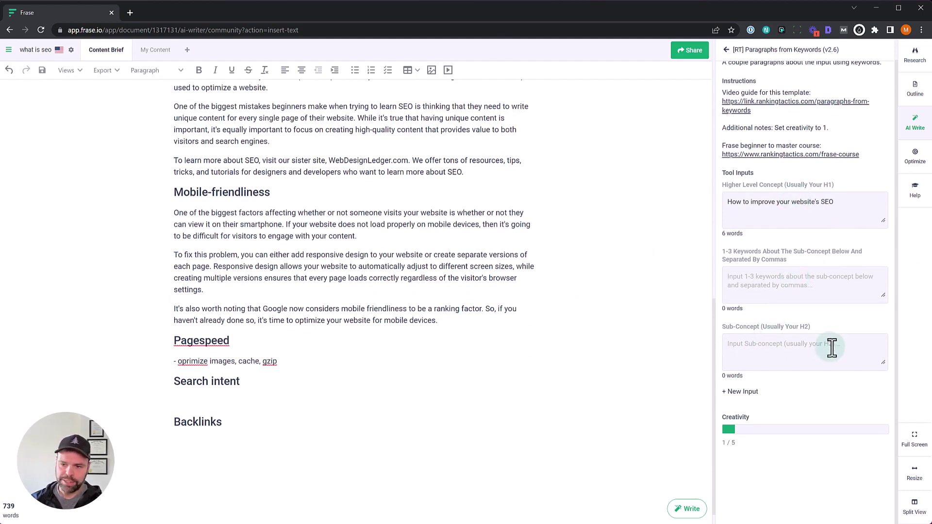
Step: Set the sub-concept to 'Improve your site's Pagespeed' and start the keywords with 'optimize'
double_click(208, 341)
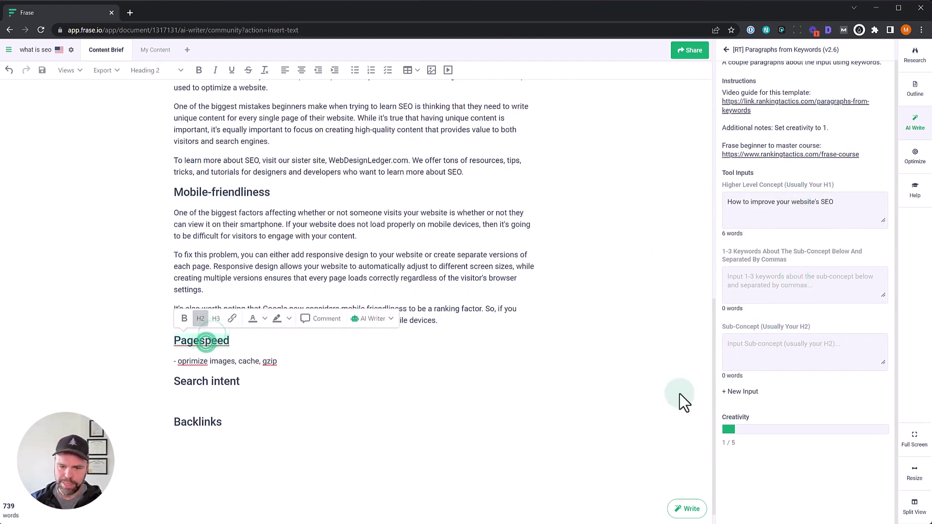
left_click(799, 343)
type("Improve")
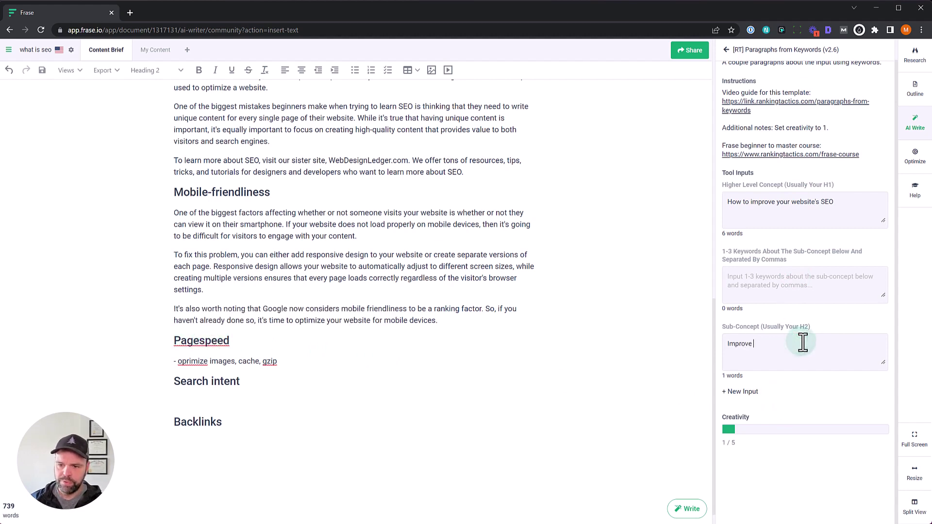
type(" your site's")
key("ctrl+v")
left_click(814, 286)
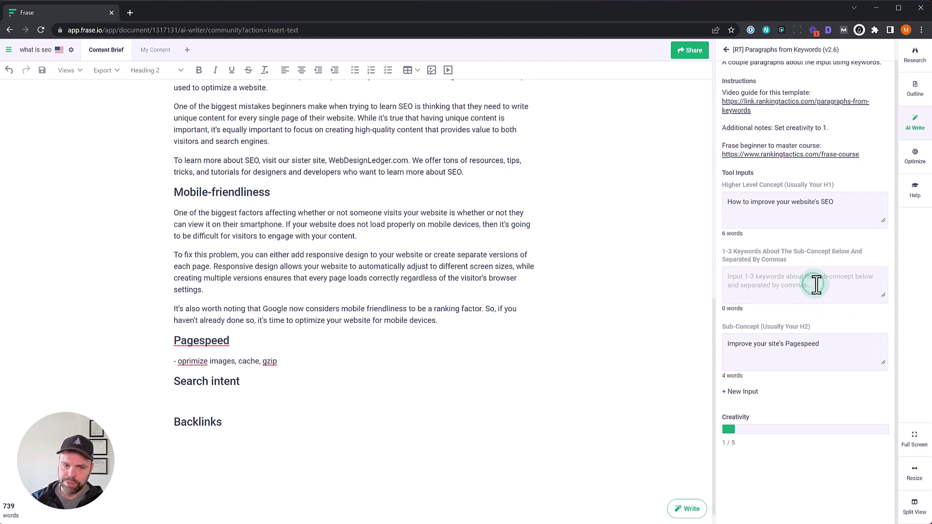
type("optimize images, cache, compress")
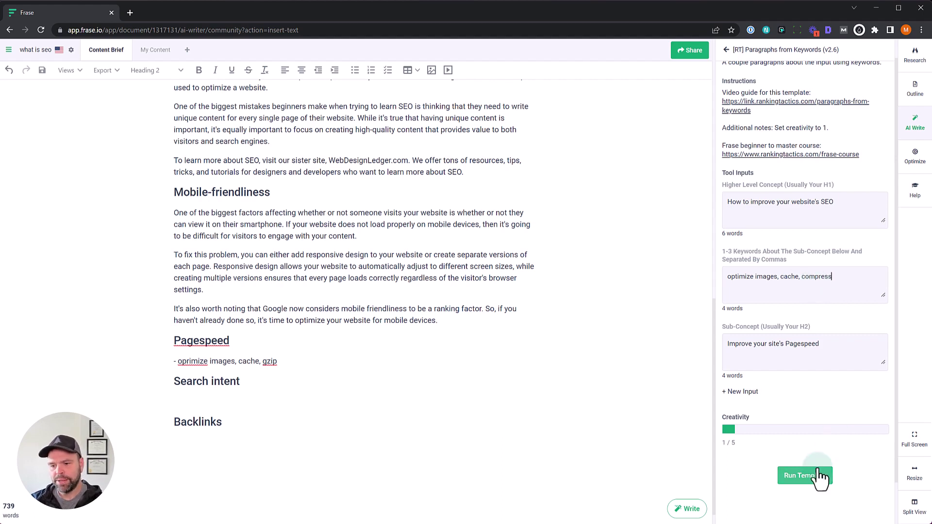
Step: Generate the page-speed paragraphs and clear the rough note line under Pagespeed
left_click(817, 477)
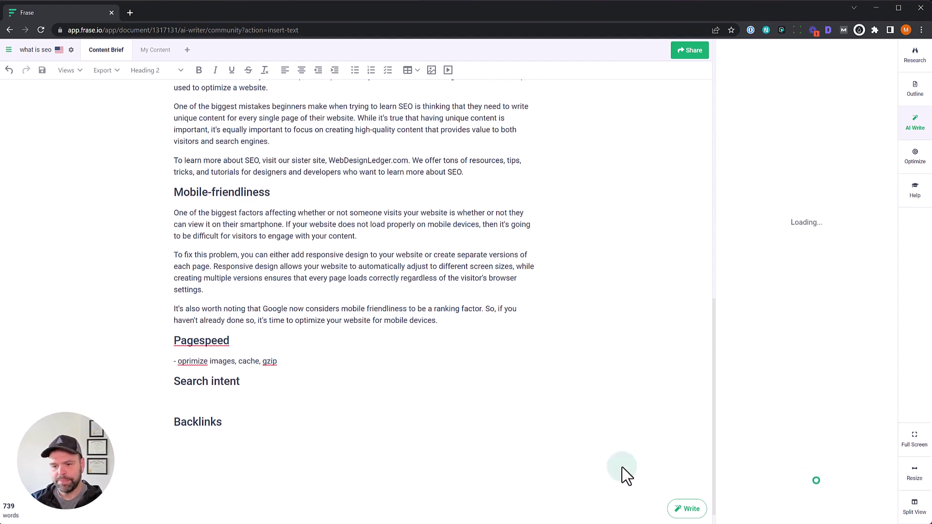
left_click_drag(282, 361, 169, 362)
type("Pagespeed")
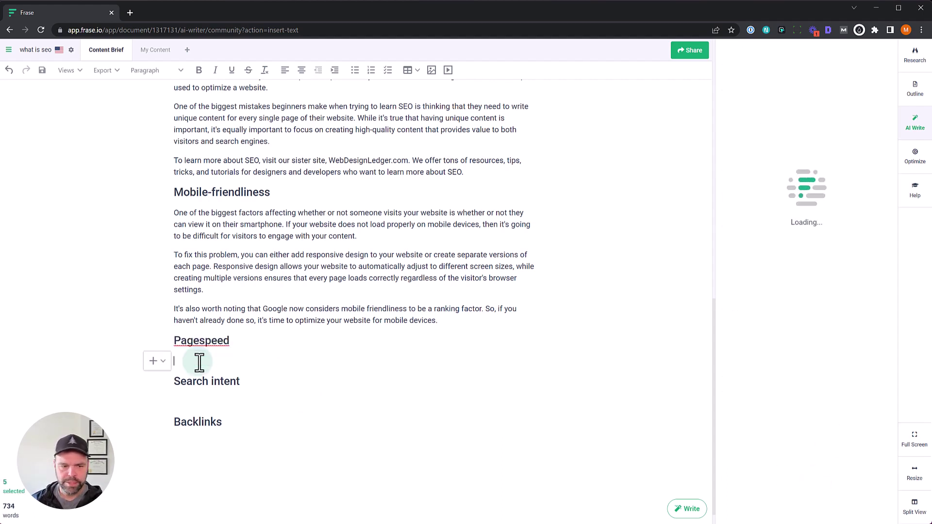
key("Return")
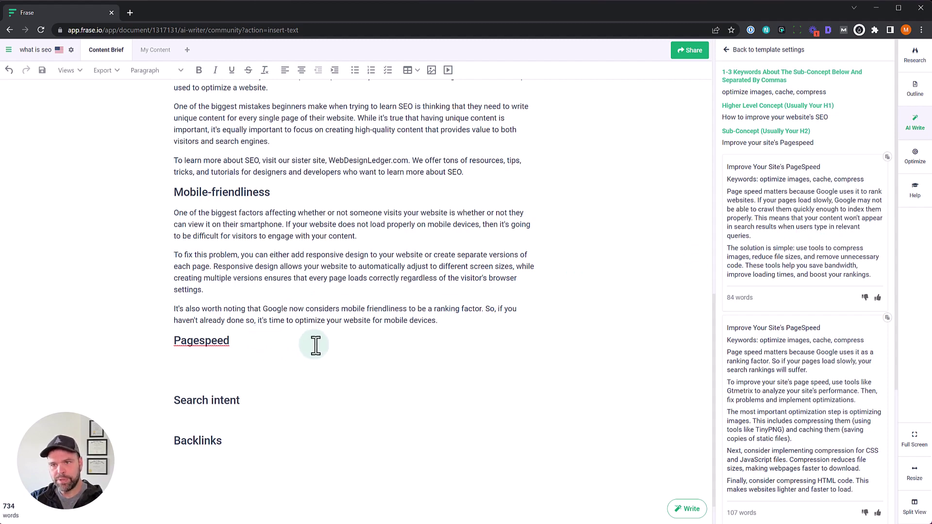
Step: Insert the 107-word result under Pagespeed and remove its title and keywords lines
scroll(825, 300, "down", 2)
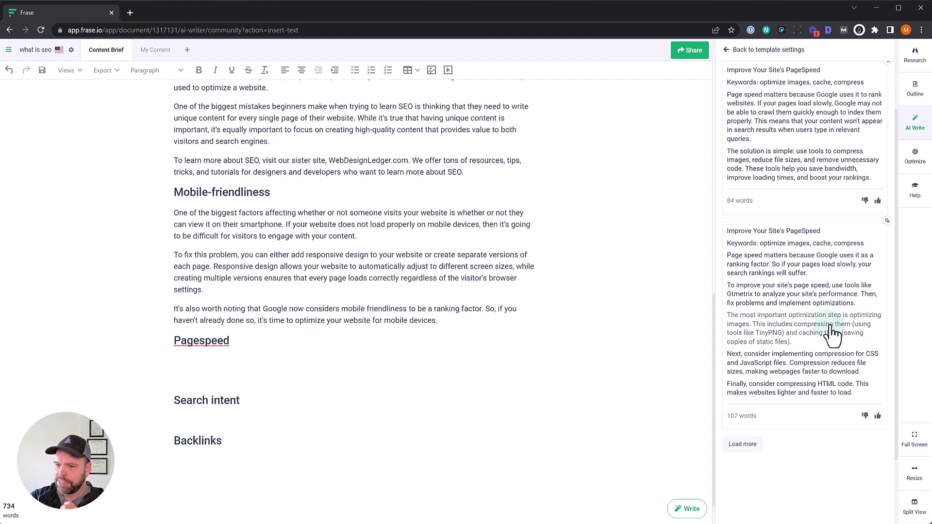
left_click(291, 352)
left_click_drag(333, 212, 158, 203)
key("BackSpace")
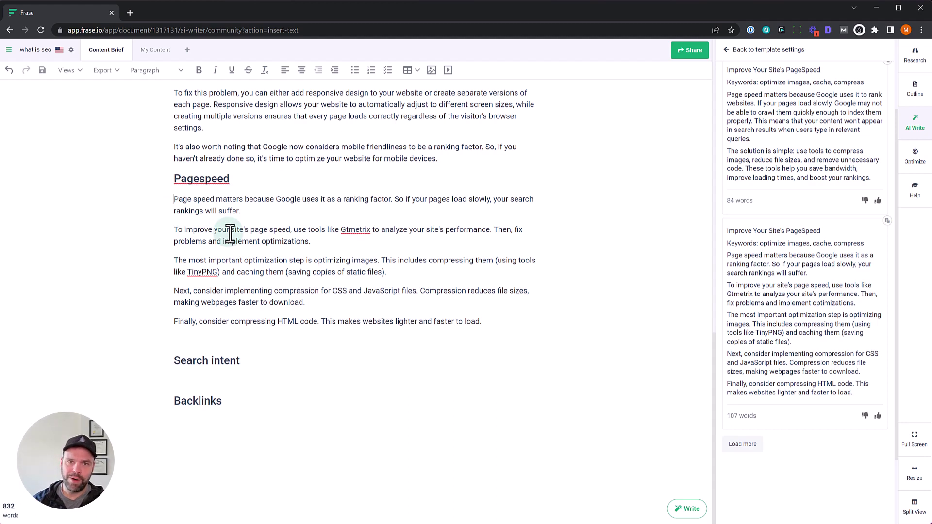
Step: Reuse the Search intent heading text as the template's sub-concept, replacing the old page-speed entries
left_click(232, 339)
key("Delete")
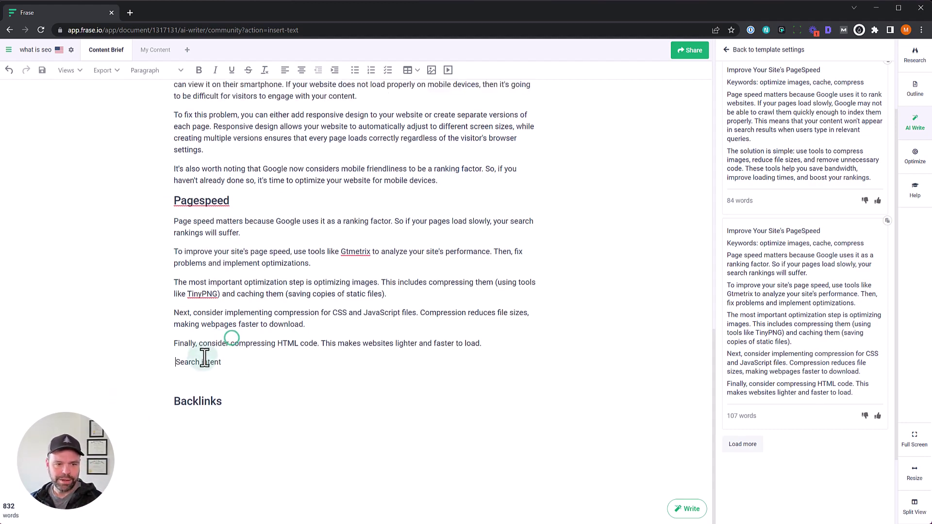
key("ctrl+z")
triple_click(215, 360)
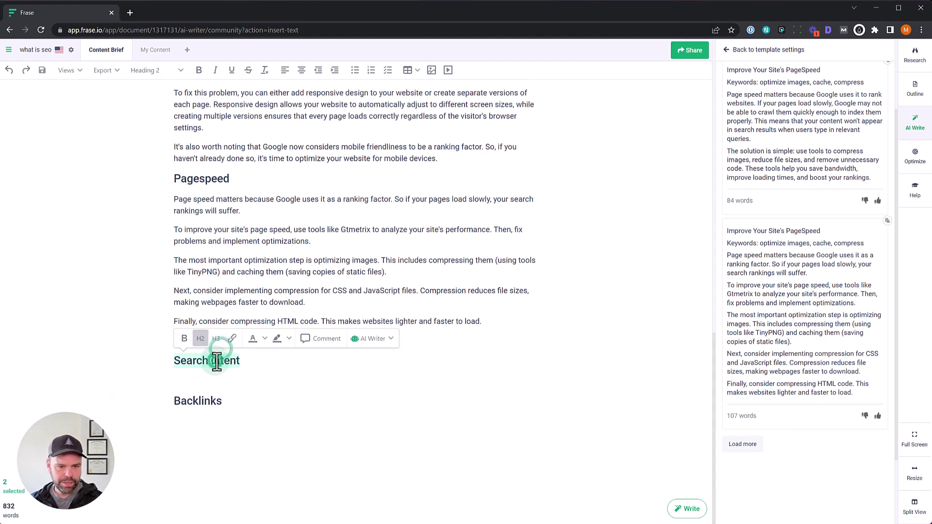
left_click(763, 50)
left_click(845, 304)
key("ctrl+a")
key("ctrl+v")
left_click(806, 253)
key("ctrl+a")
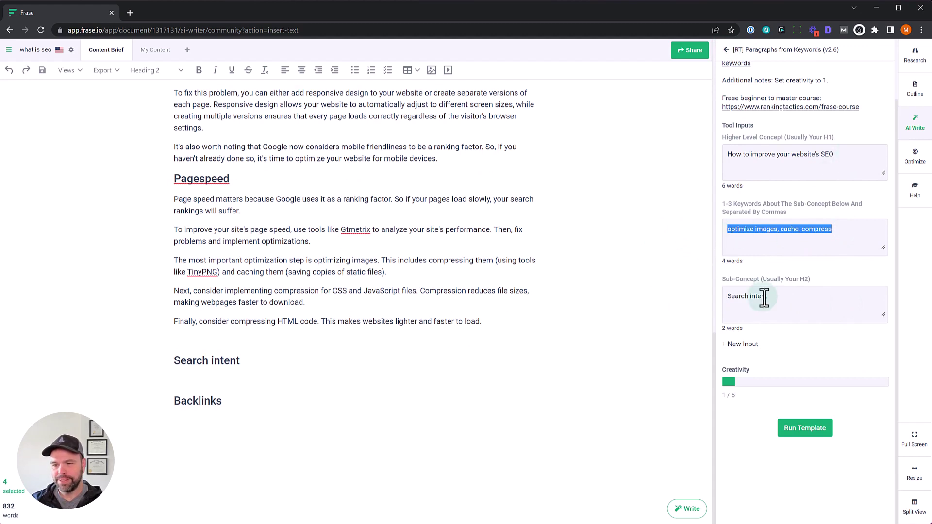
Step: Run Paragraphs From Scratch with concept 'How to Improve Your Website's SEO' and sub-concept 'Write to Answer the User's Search intent'
left_click(726, 50)
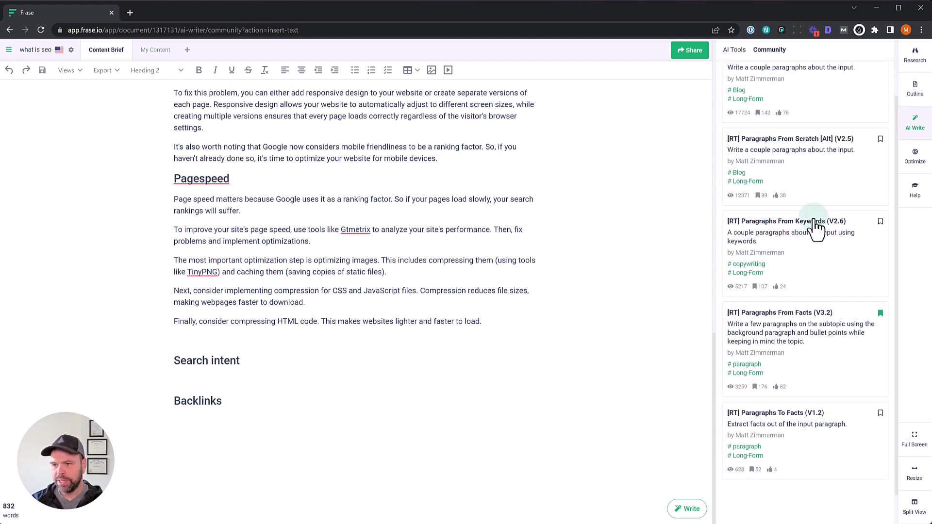
scroll(811, 235, "up", 3)
left_click(817, 125)
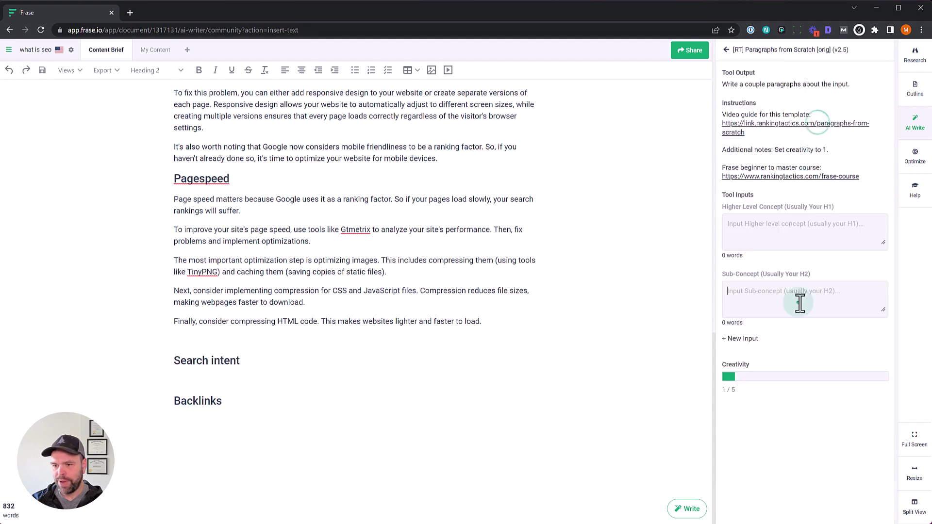
left_click(786, 274)
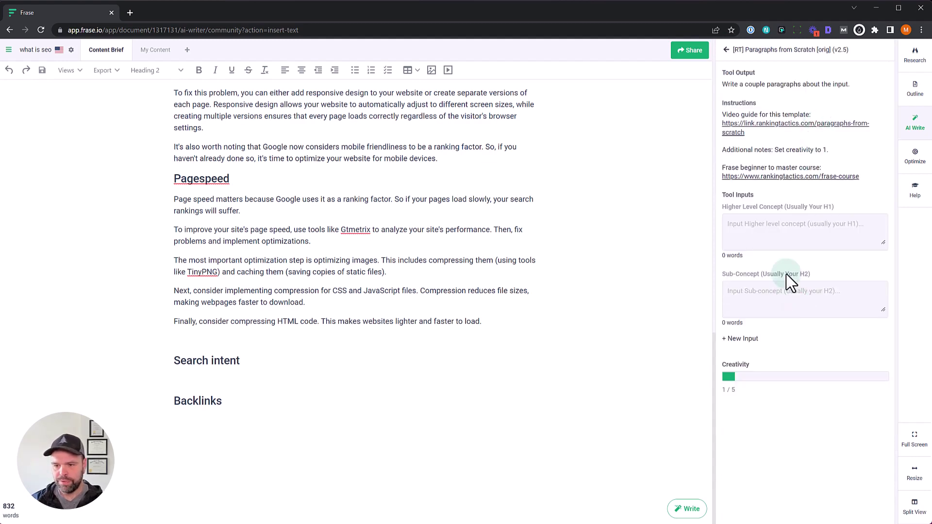
type("Write to Answer")
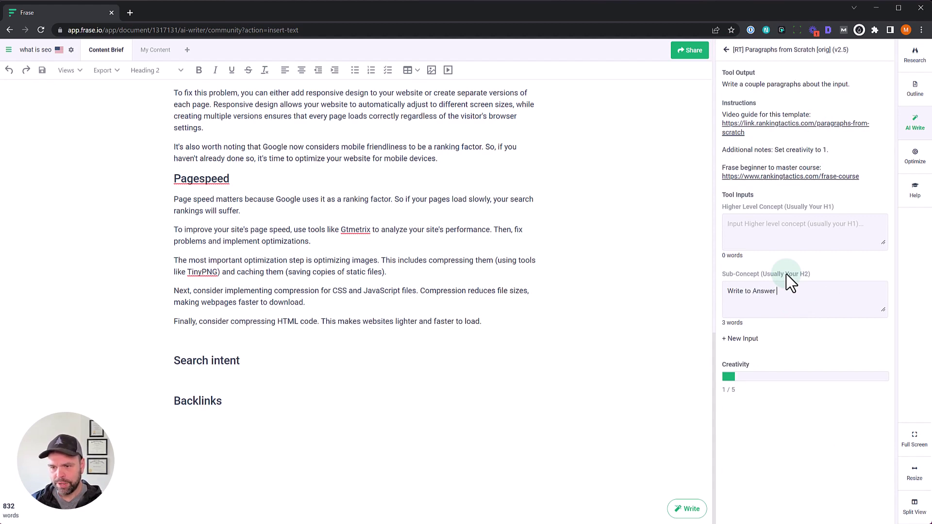
type(" the User's Search intent")
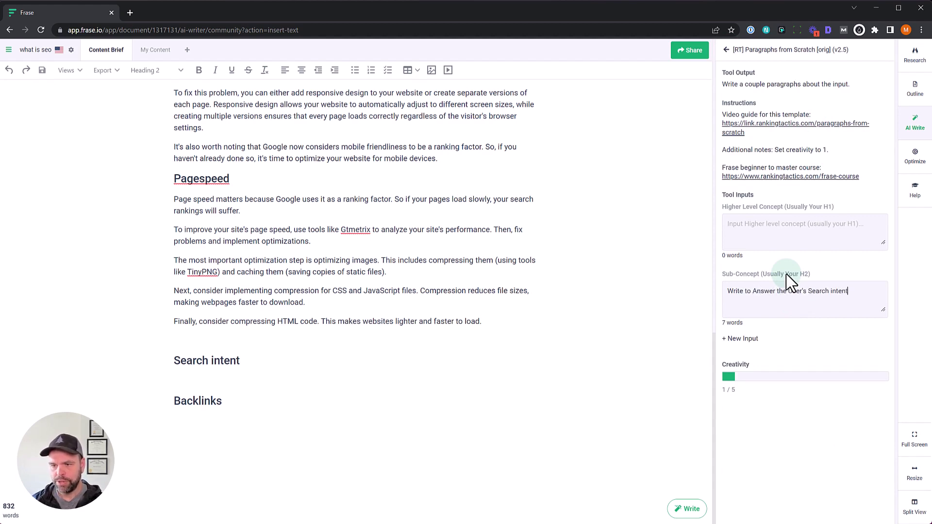
left_click(813, 230)
type("How to ")
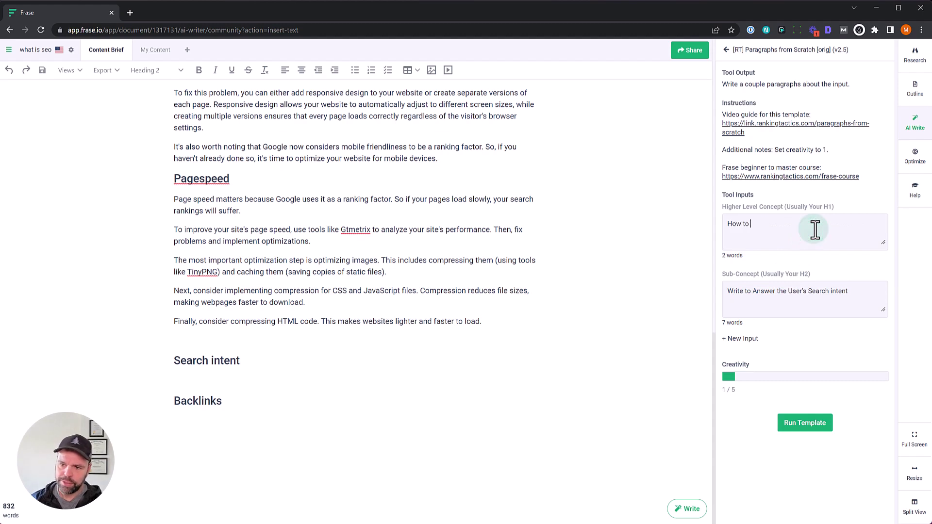
type("Improve Your Website's S")
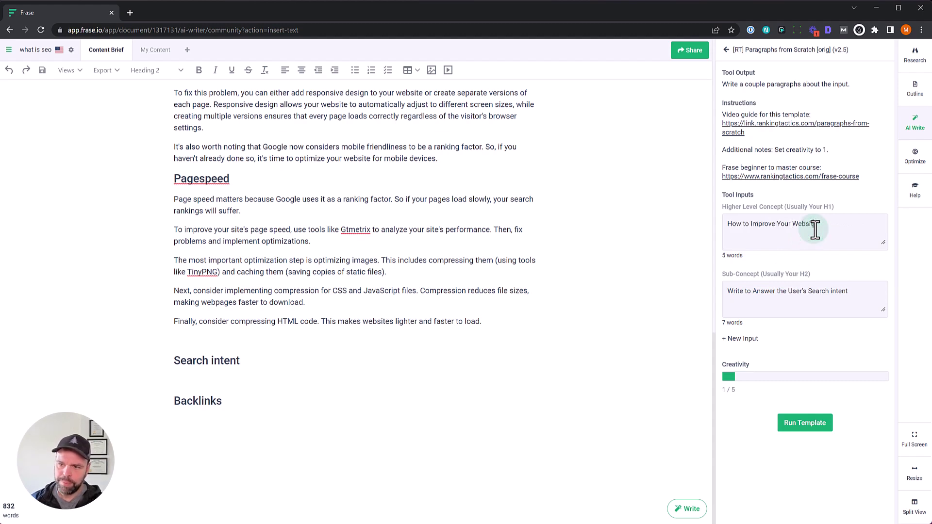
type("EO")
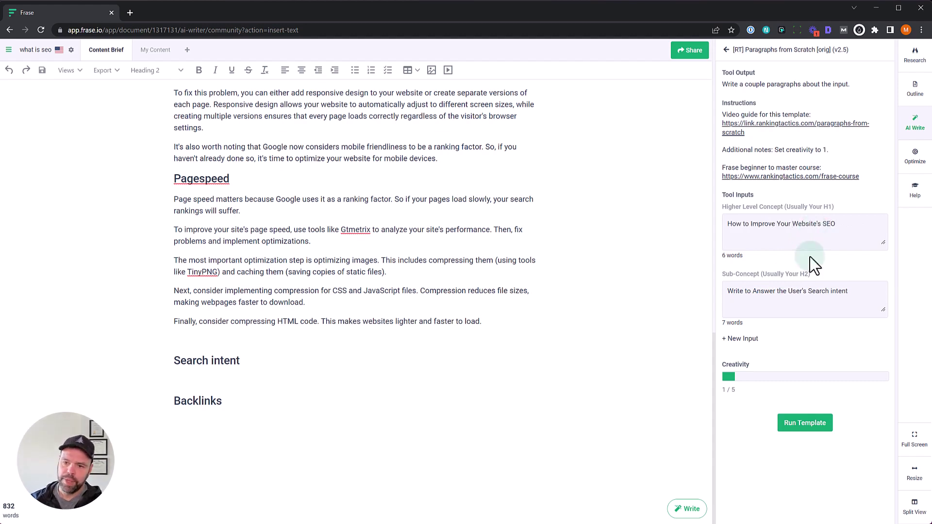
left_click(802, 430)
Step: Insert the search-intent draft on a new line under Search intent, removing its 'SEO stands for...' opening paragraph
left_click(276, 360)
key("Return")
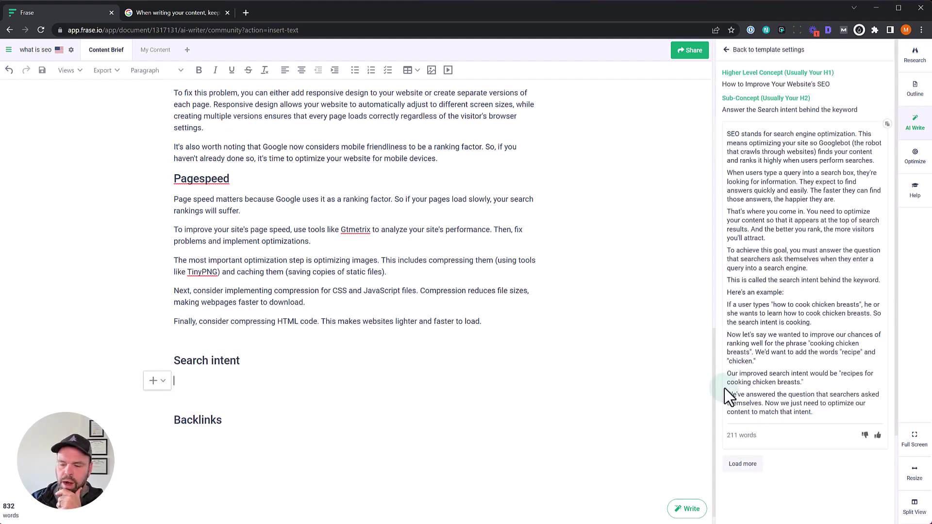
left_click(887, 124)
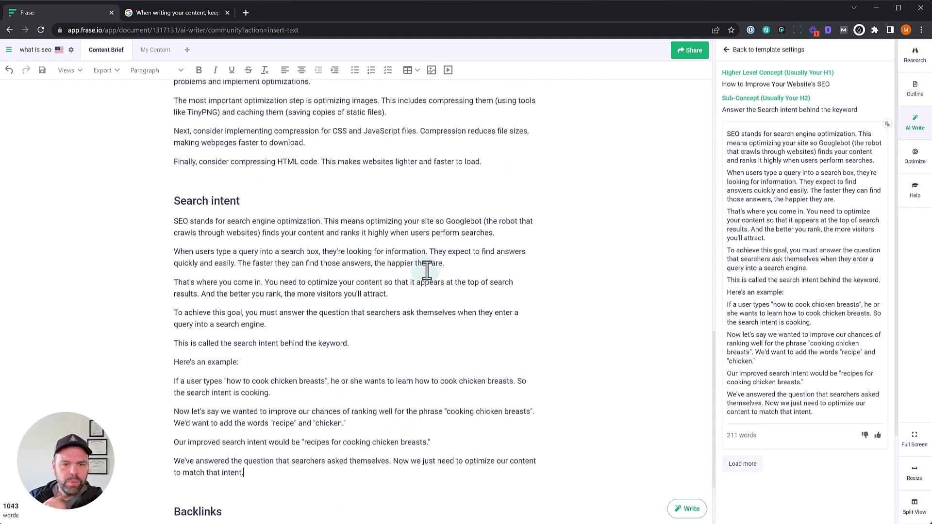
left_click_drag(523, 232, 166, 225)
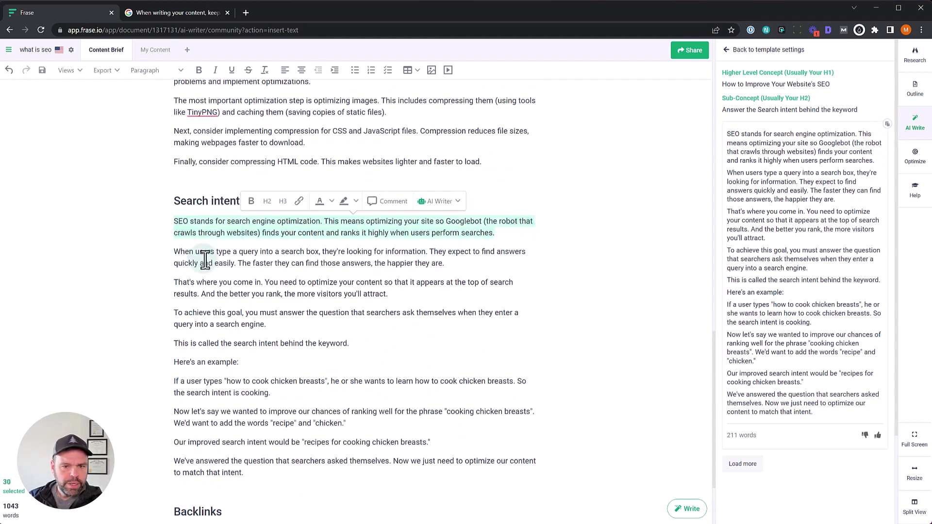
key("BackSpace")
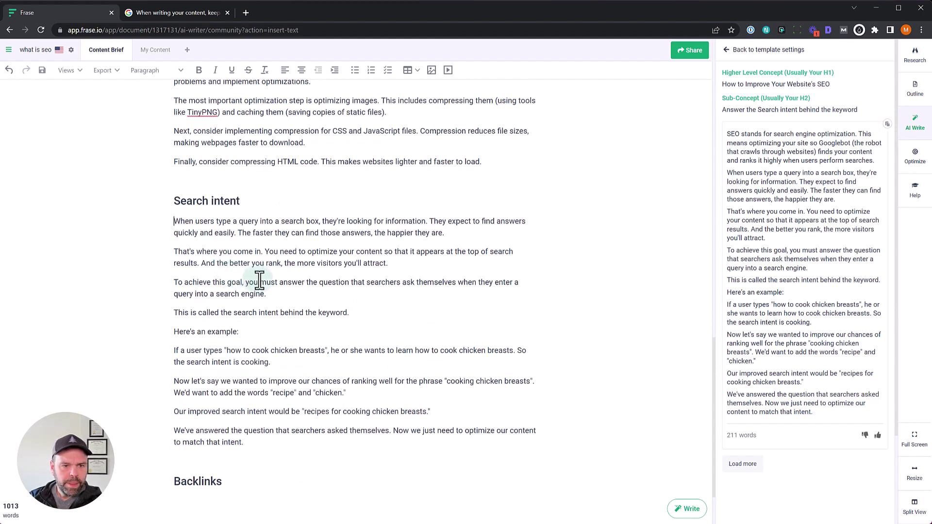
scroll(282, 287, "down", 2)
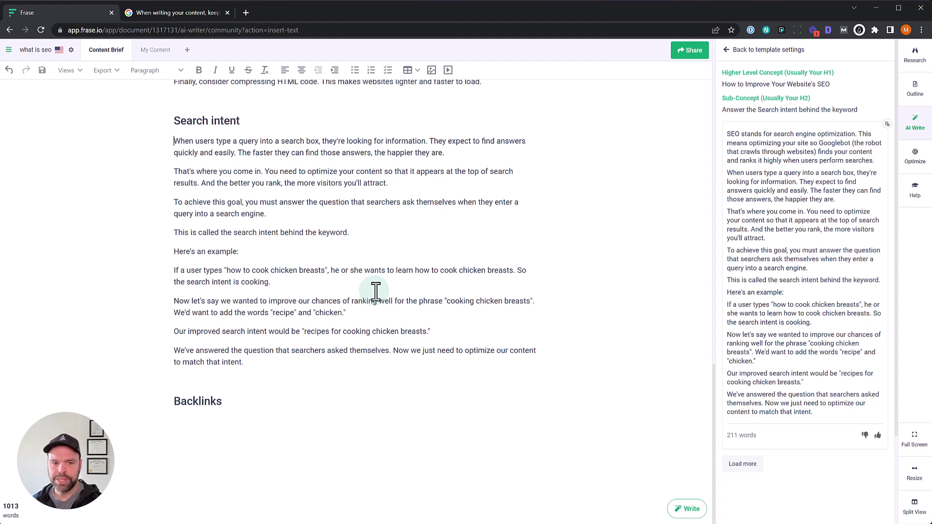
scroll(377, 293, "up", 4)
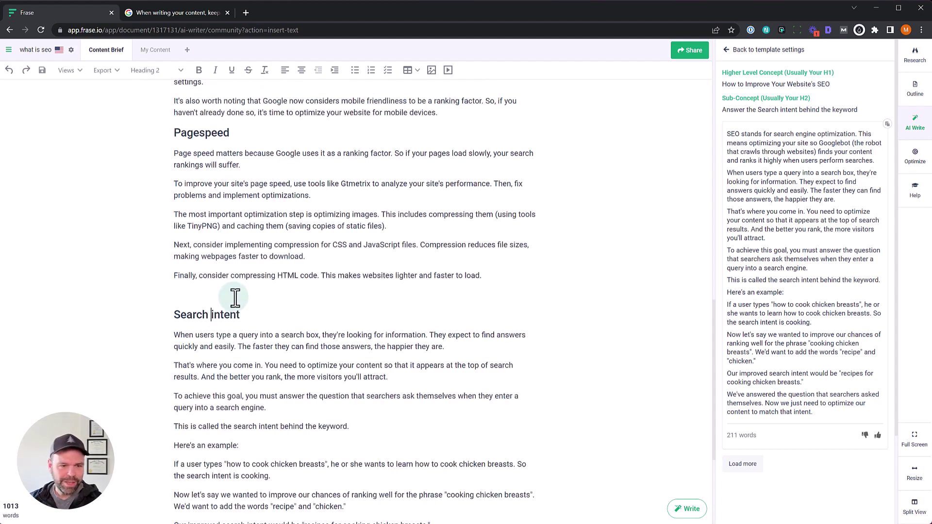
Step: Restore Search intent as an H2 heading and delete the empty line above Backlinks
left_click(233, 295)
key("ctrl+alt+0")
left_click(211, 294)
key("ctrl+alt+2")
scroll(297, 366, "down", 4)
left_click(287, 385)
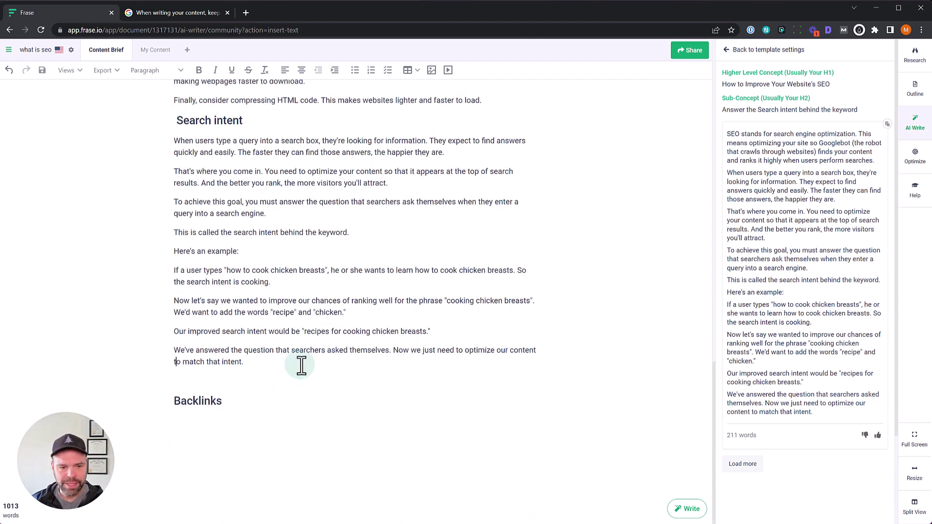
key("BackSpace")
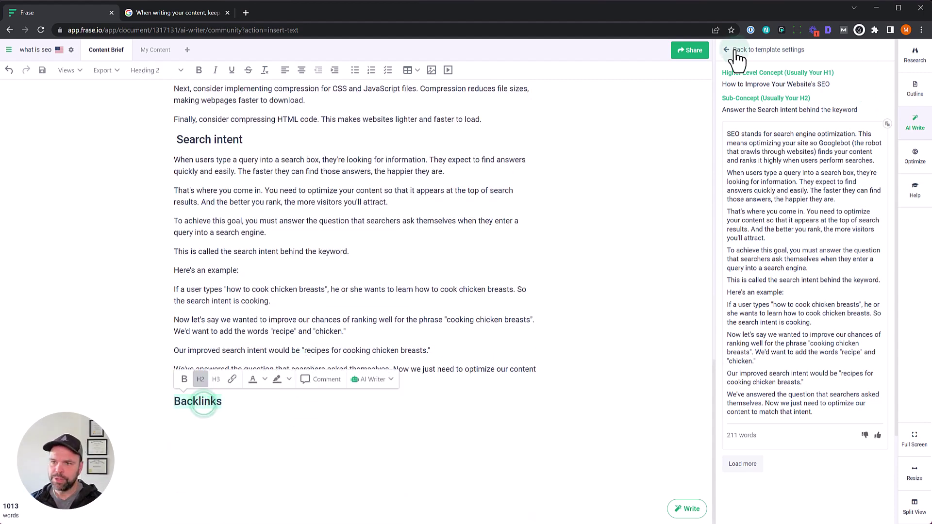
Step: Regenerate with sub-concept 'Get more backlinks' and open a new line under the Backlinks heading
left_click(726, 49)
triple_click(845, 296)
type("Get more backlinks")
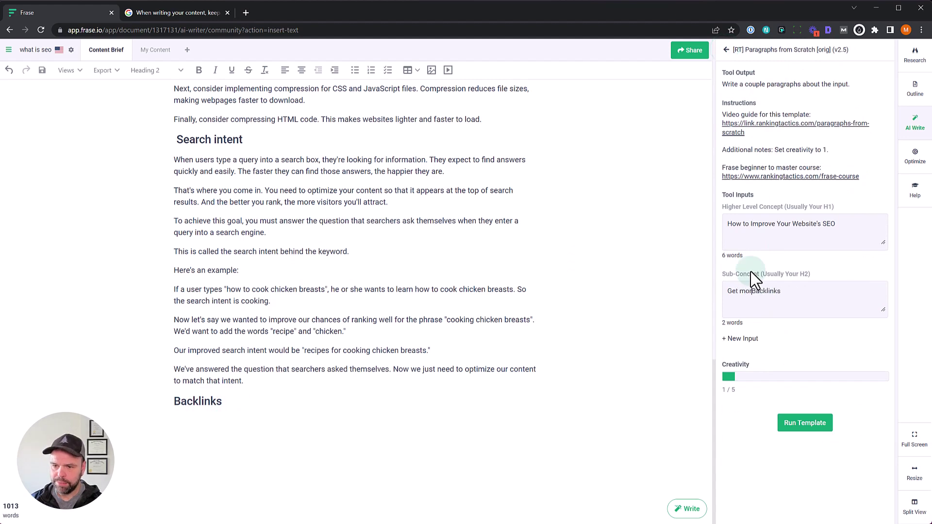
left_click(806, 418)
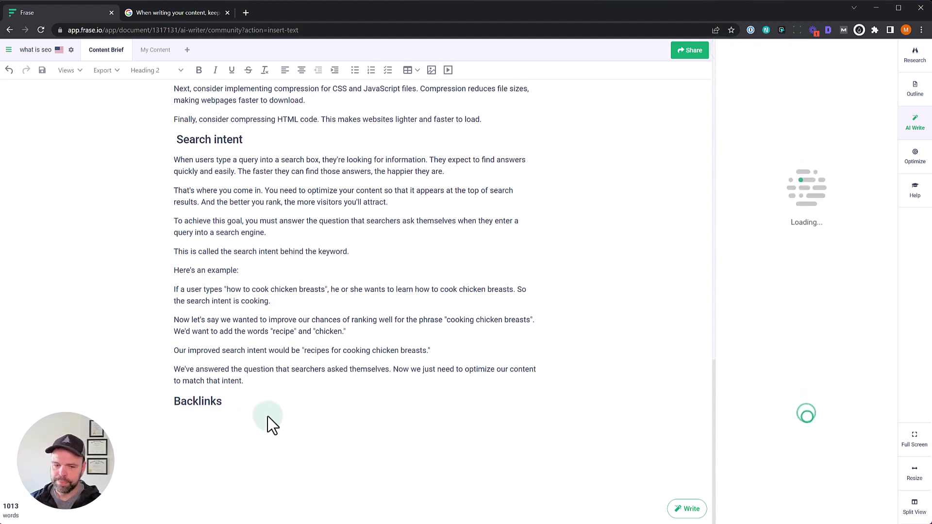
left_click(248, 406)
key("Return")
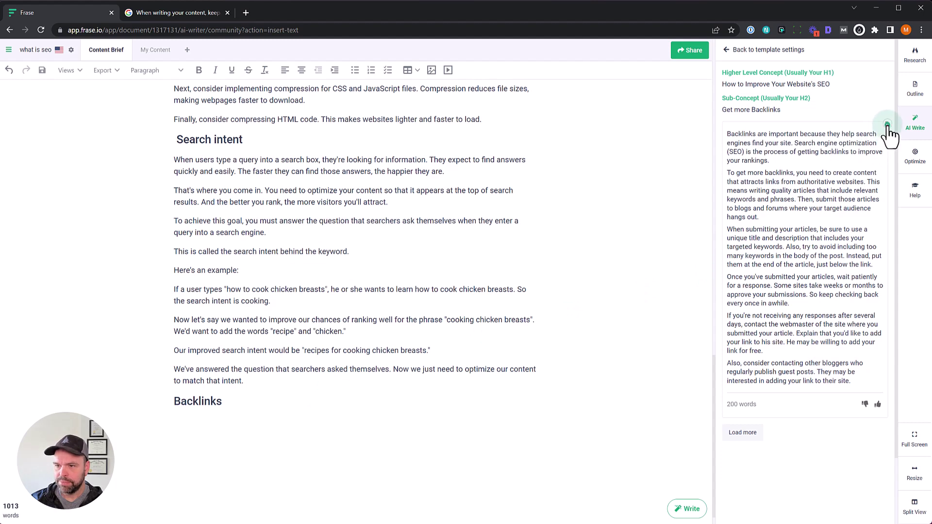
Step: Insert the generated backlinks paragraphs into the Backlinks section
left_click(887, 124)
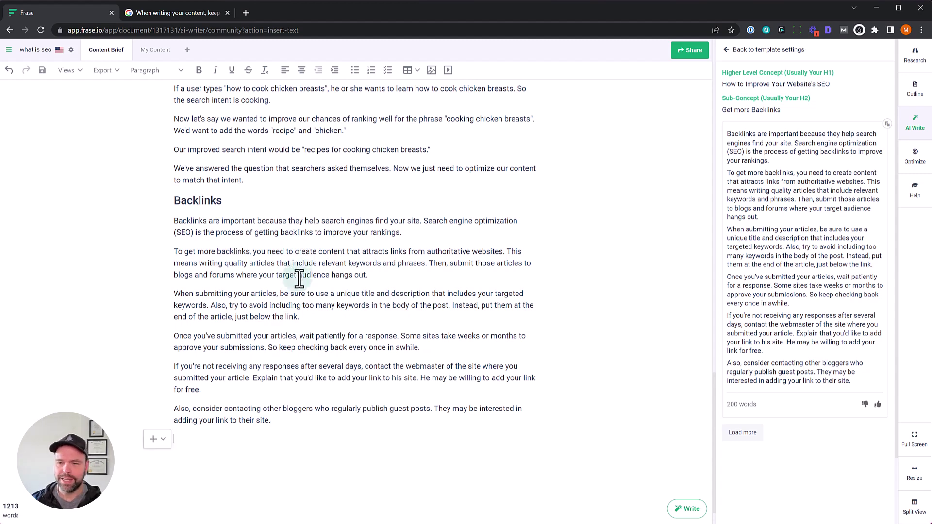
Step: Find and open the Conclusion Generator (Advanced) template by searching 'conc'
left_click(730, 51)
left_click(727, 49)
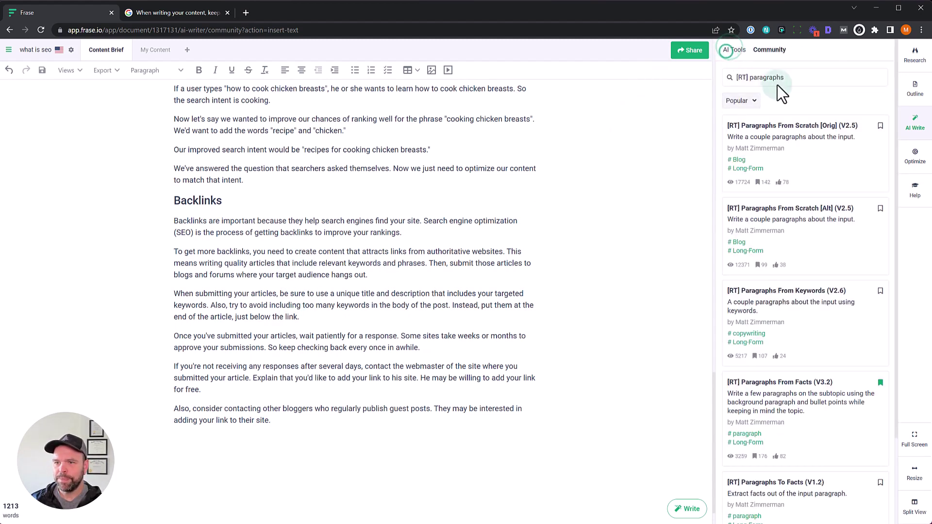
double_click(767, 77)
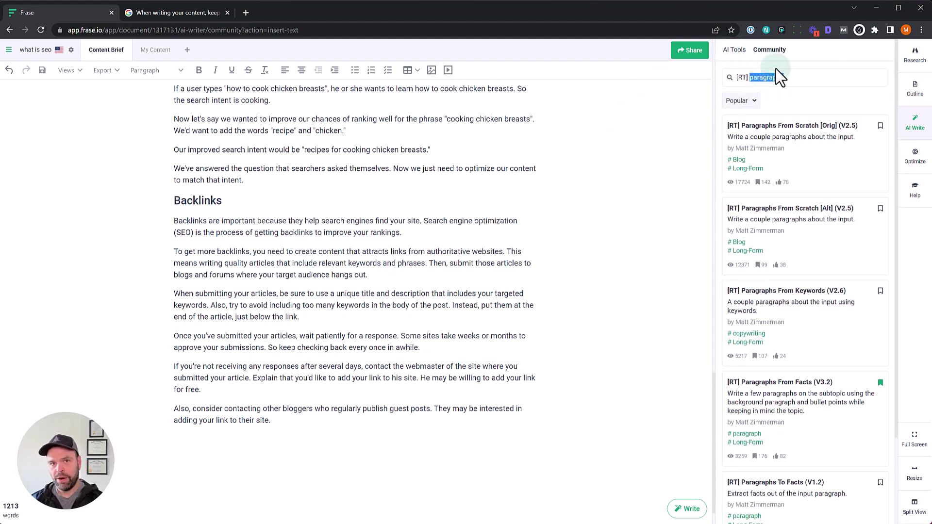
type("conc")
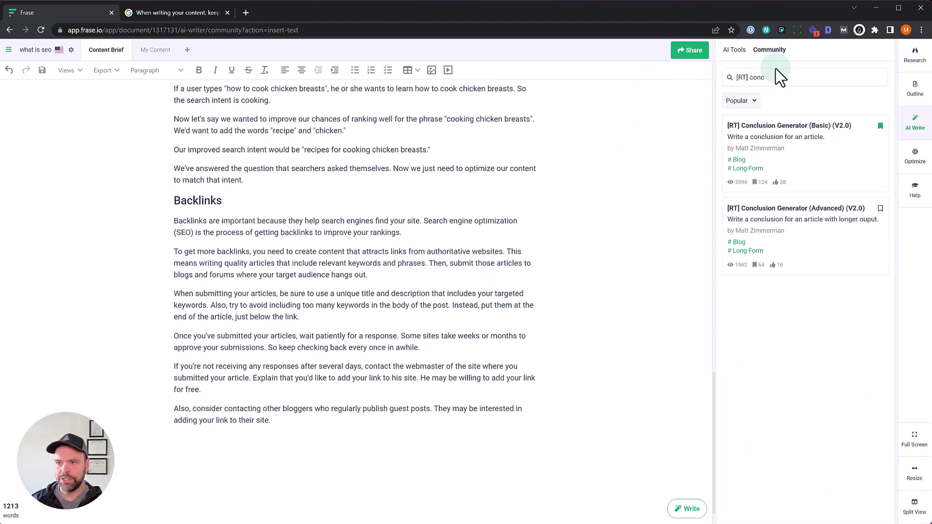
left_click(825, 215)
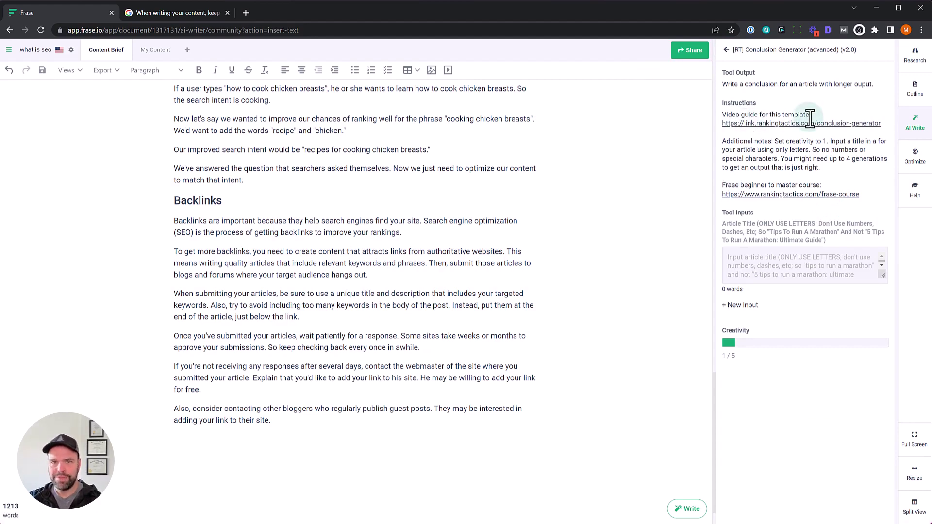
Step: Generate a conclusion for the title 'What is SEO and How to Improve Your Site's SEO'
scroll(402, 245, "up", 20)
triple_click(246, 116)
key("ctrl+c")
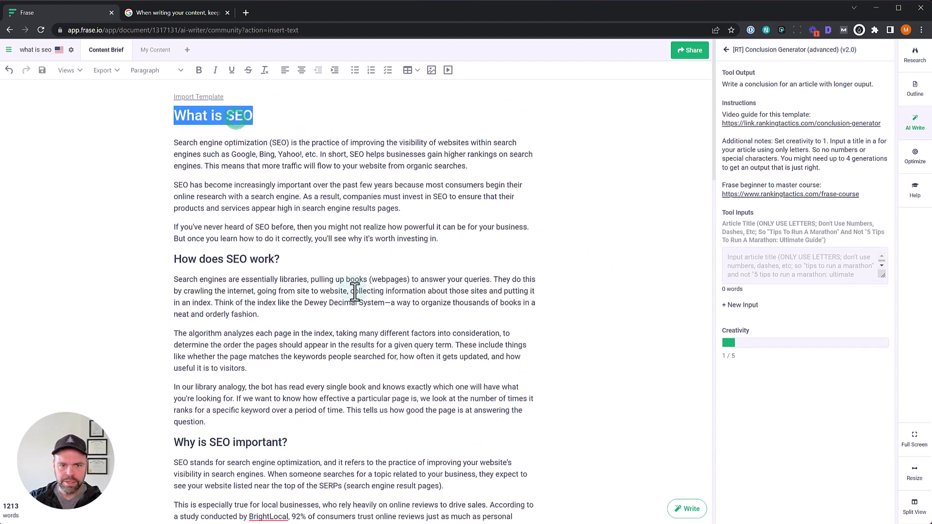
scroll(359, 308, "down", 20)
left_click(831, 264)
key("ctrl+v")
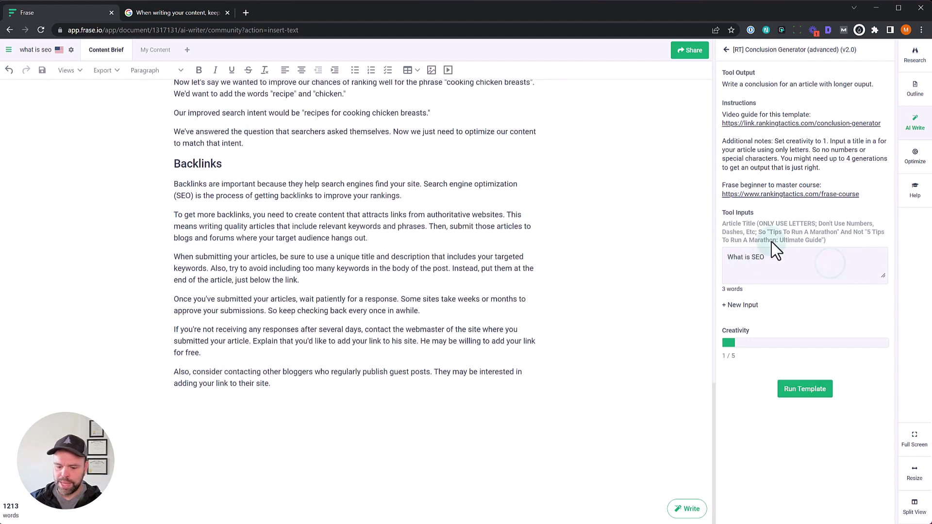
type("and How to Improve Your Site's SEO")
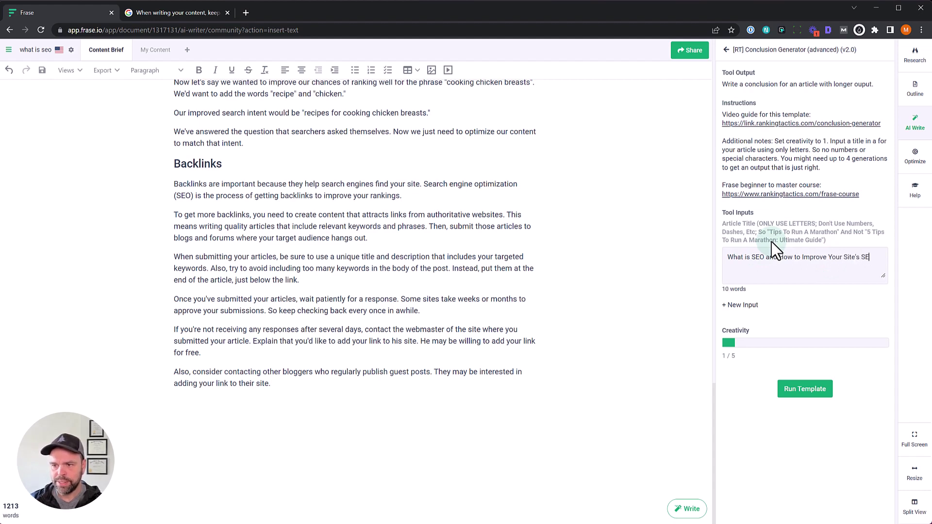
left_click(802, 388)
Step: Add a 'conclusion' heading after the Backlinks text and insert the generated conclusion below it
left_click(292, 383)
key("Return")
type("conclusion")
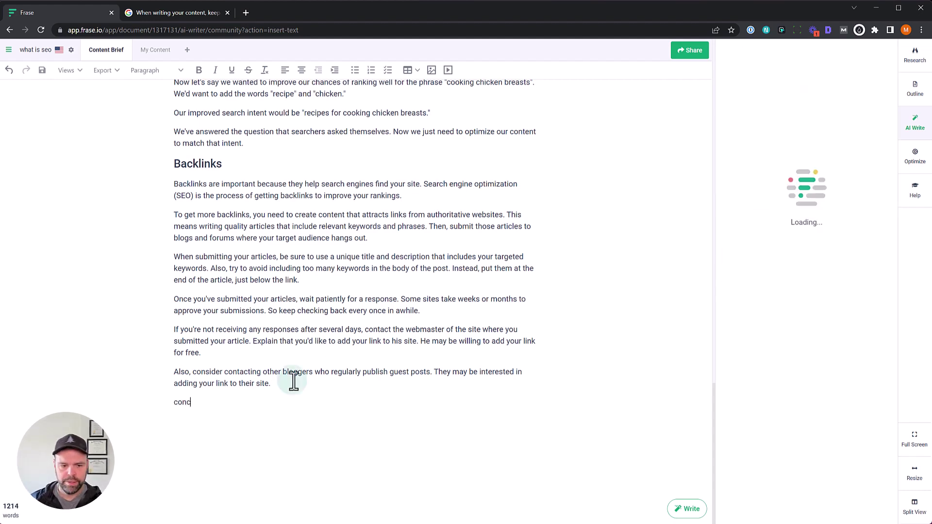
left_click(887, 114)
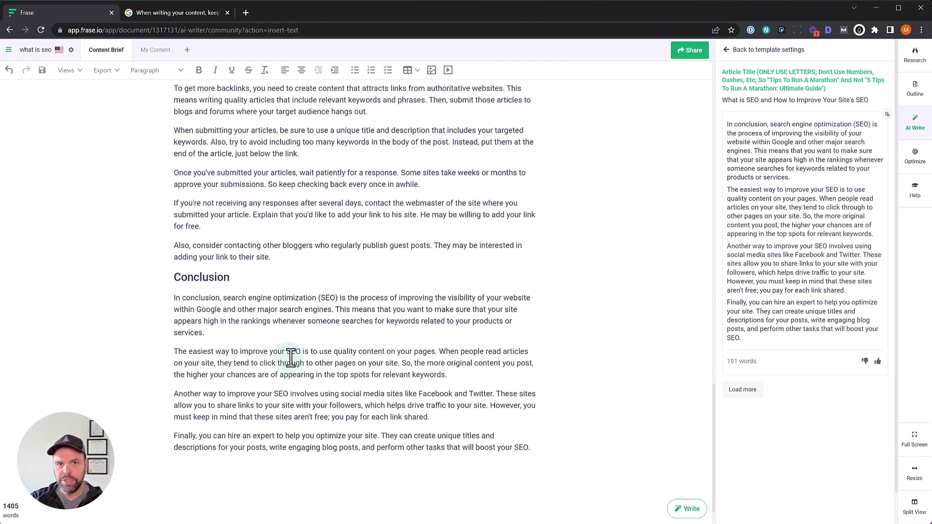
left_click(399, 220)
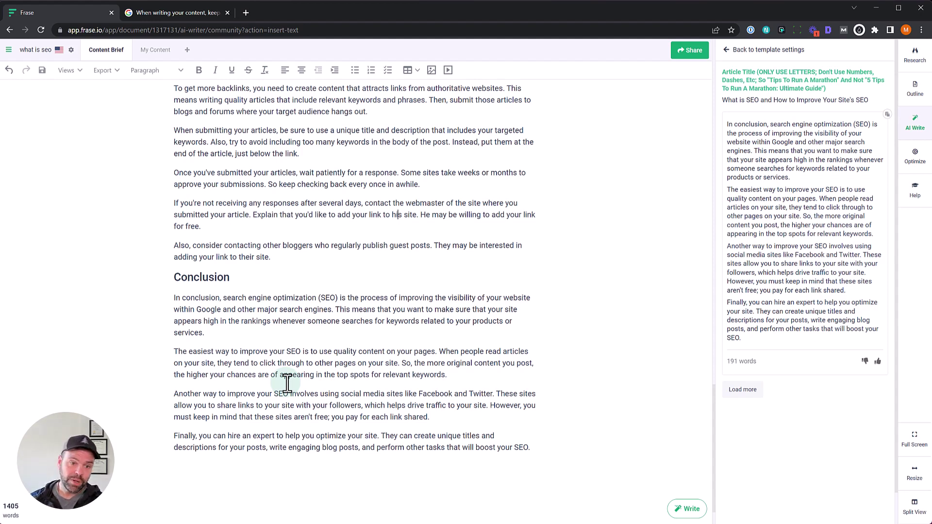
scroll(518, 290, "up", 20)
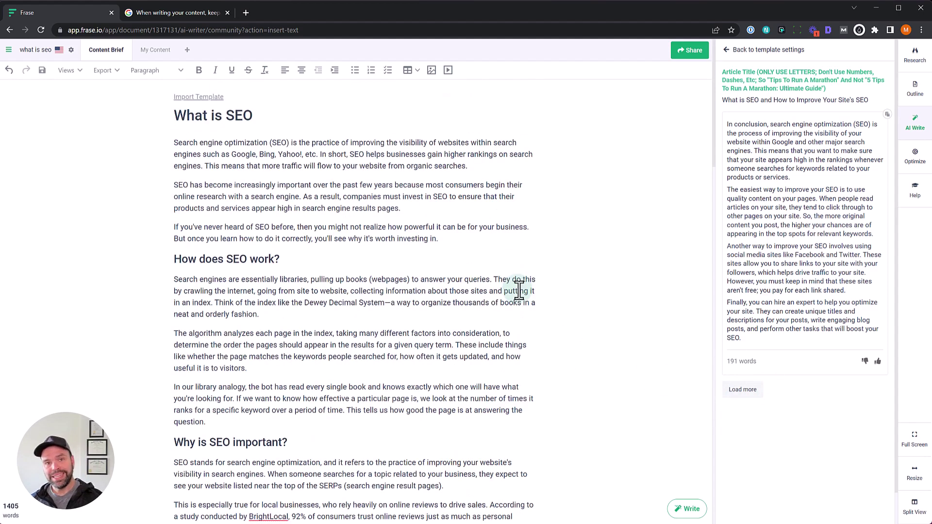